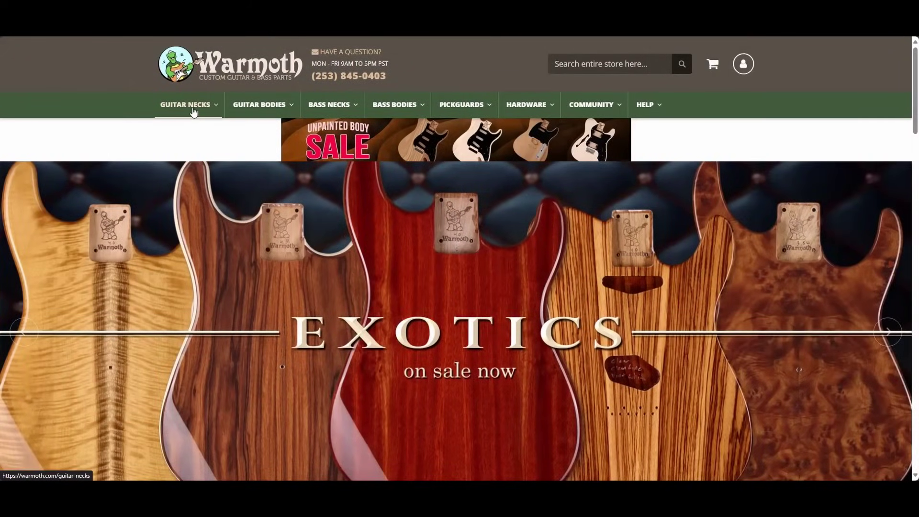
# Step: Go to Guitar Necks > Stratocaster Replacement Necks and start a custom neck build at $0.00
pyautogui.moveTo(192, 111)
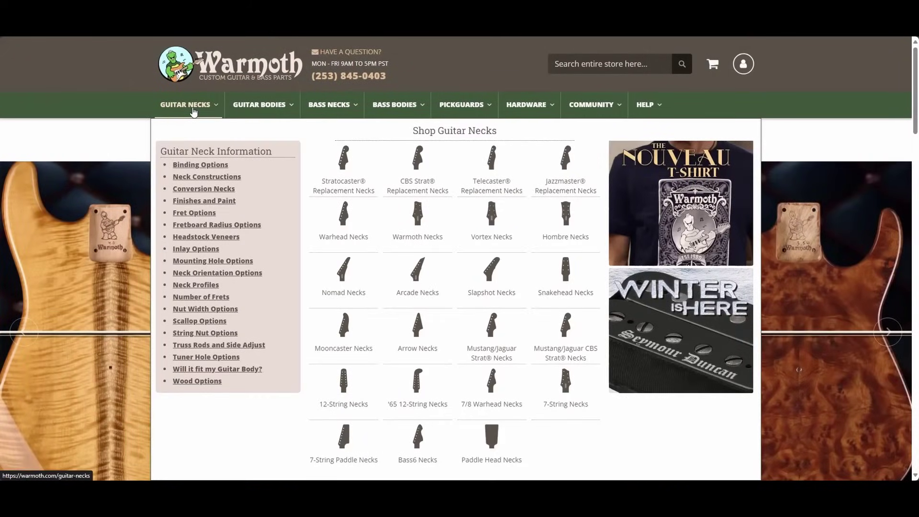
pyautogui.click(347, 168)
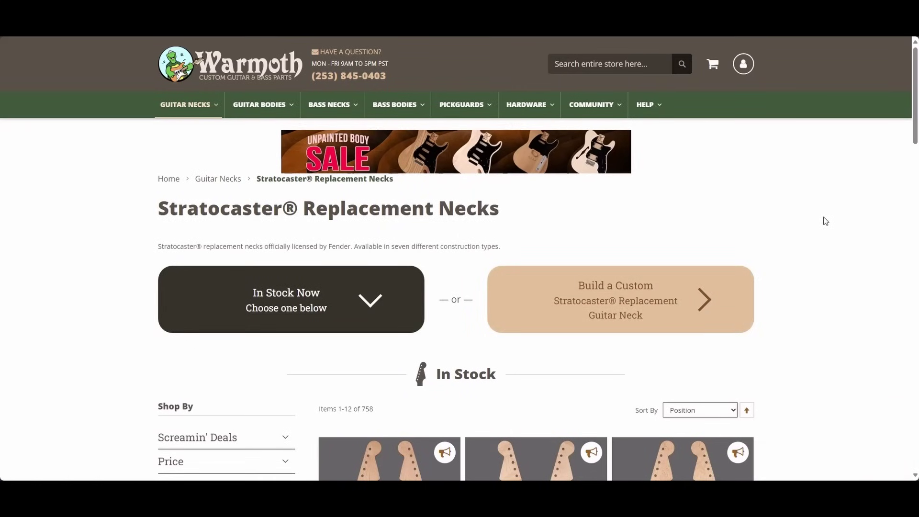
pyautogui.scroll(-10, 823, 219)
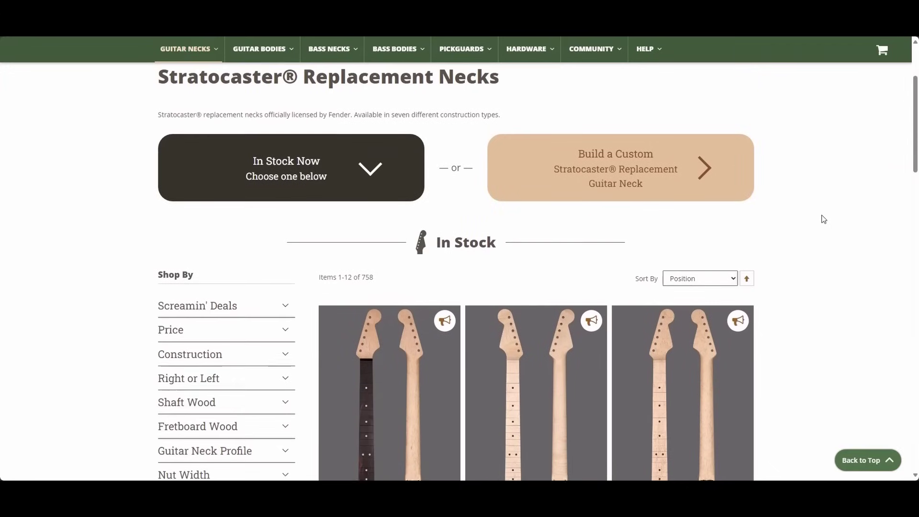
pyautogui.scroll(10, 824, 220)
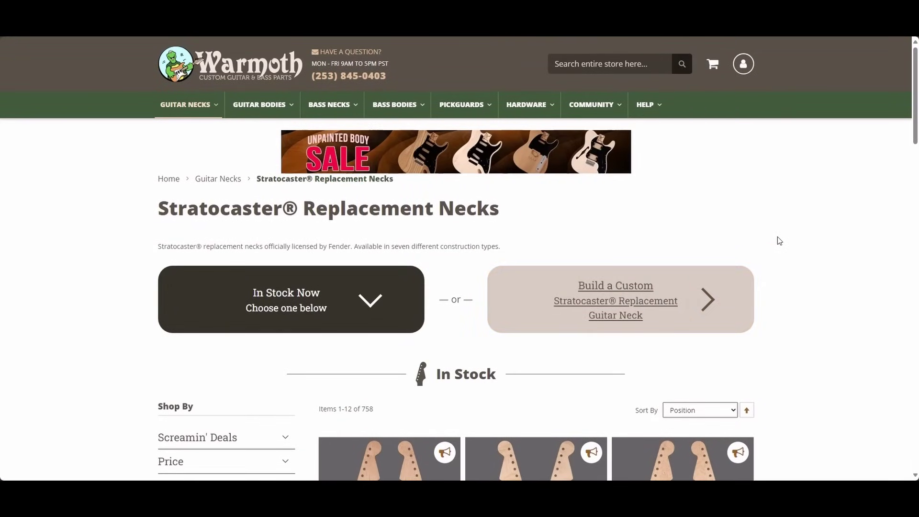
pyautogui.scroll(-4, 776, 220)
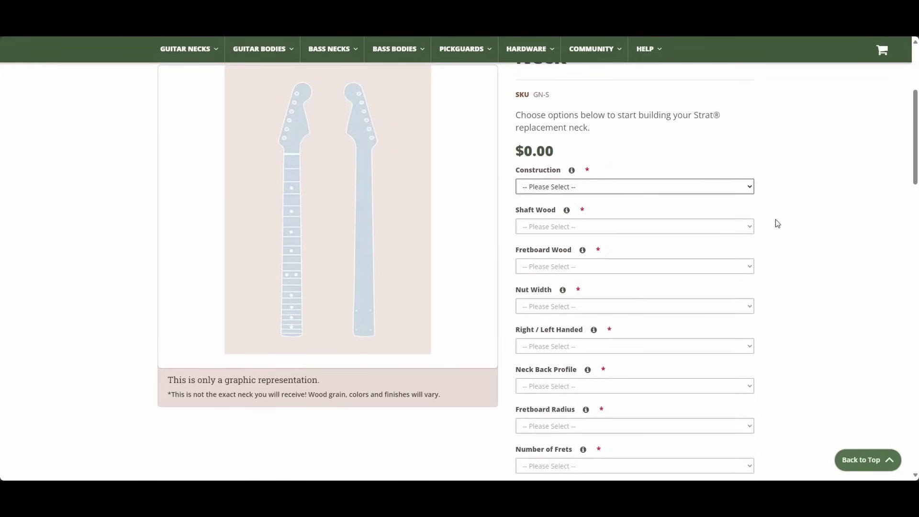
pyautogui.scroll(-1, 775, 219)
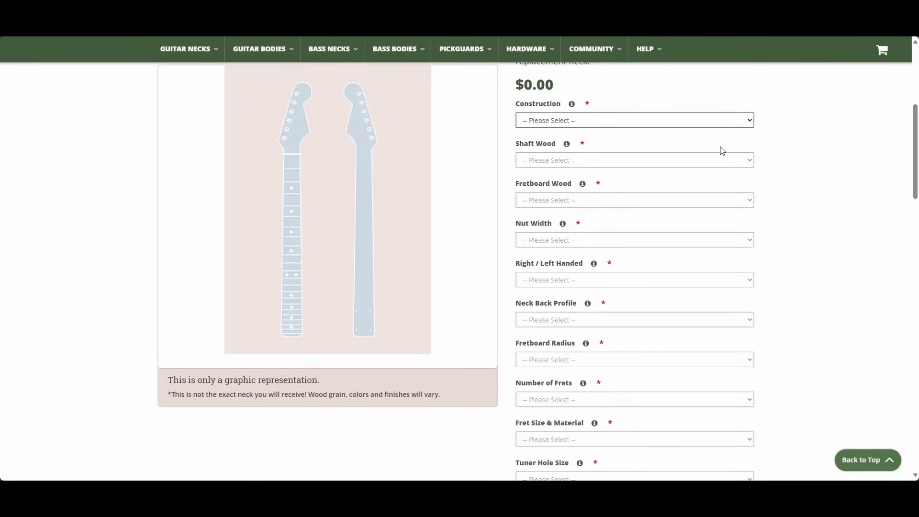
# Step: Choose Modern construction, a Maple shaft and an Indian Rosewood fretboard
pyautogui.click(632, 121)
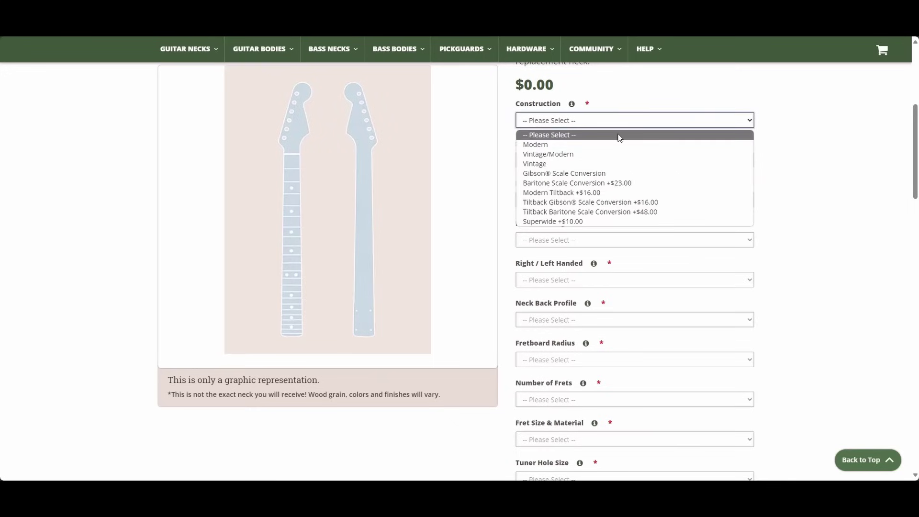
pyautogui.click(544, 146)
pyautogui.click(558, 160)
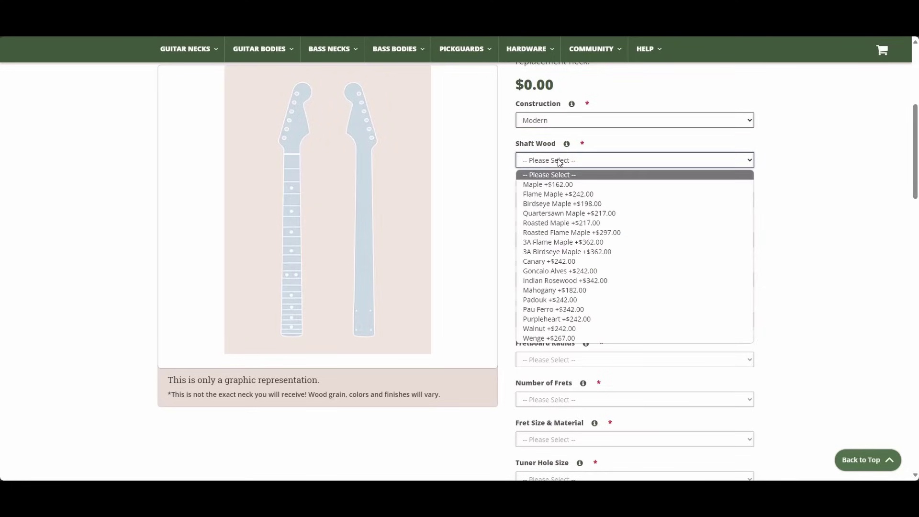
pyautogui.click(555, 185)
pyautogui.click(565, 200)
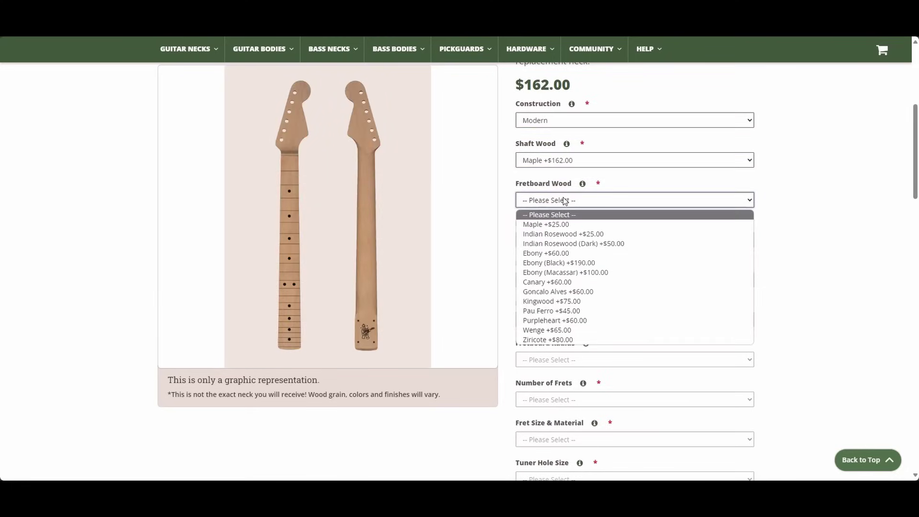
pyautogui.click(562, 233)
# Step: Set a 1.650" Vintage Medium nut, right-handed orientation and Standard Thin back profile
pyautogui.scroll(-1, 770, 160)
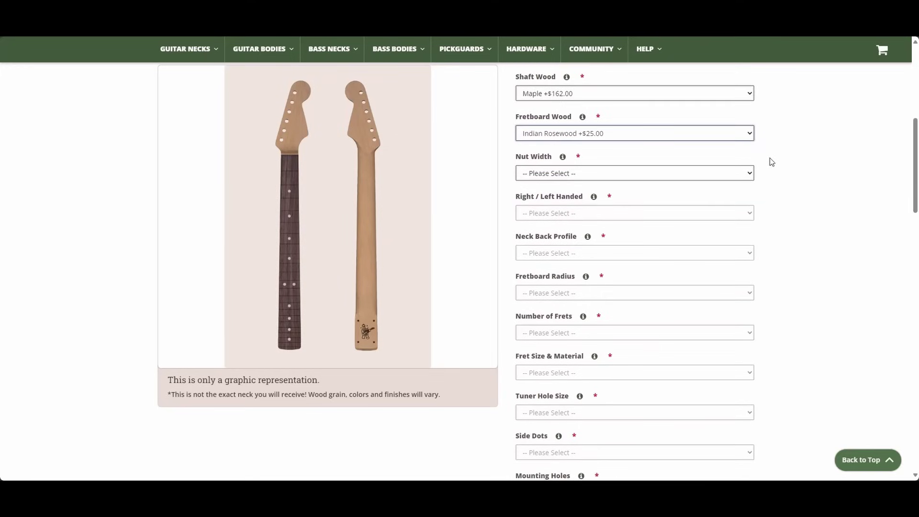
pyautogui.click(574, 173)
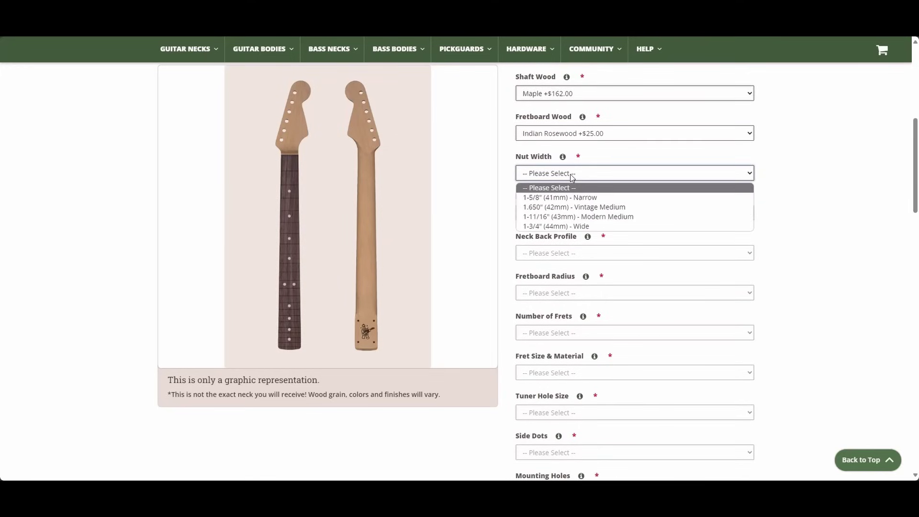
pyautogui.click(575, 208)
pyautogui.scroll(-1, 636, 158)
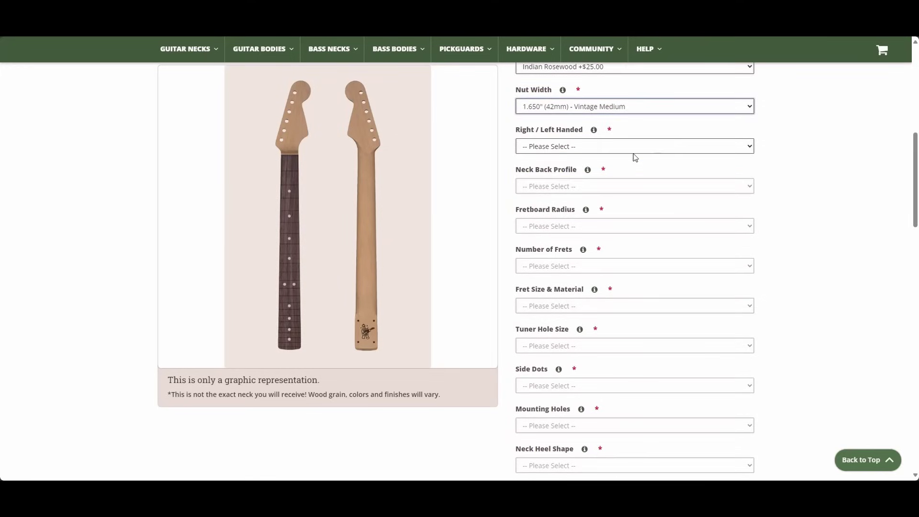
pyautogui.click(576, 151)
pyautogui.click(574, 165)
pyautogui.click(576, 188)
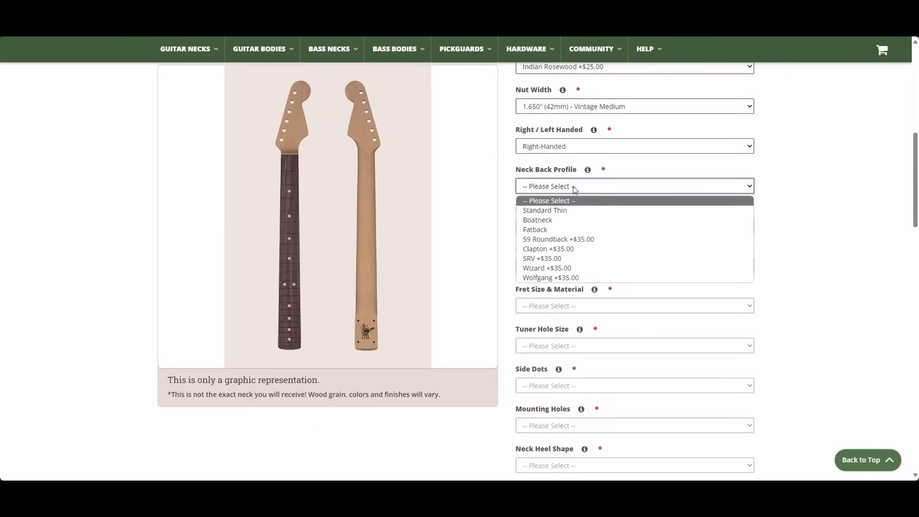
pyautogui.click(554, 210)
# Step: Give the fretboard a 10"-16" Compound radius and 22 frets
pyautogui.scroll(-2, 764, 153)
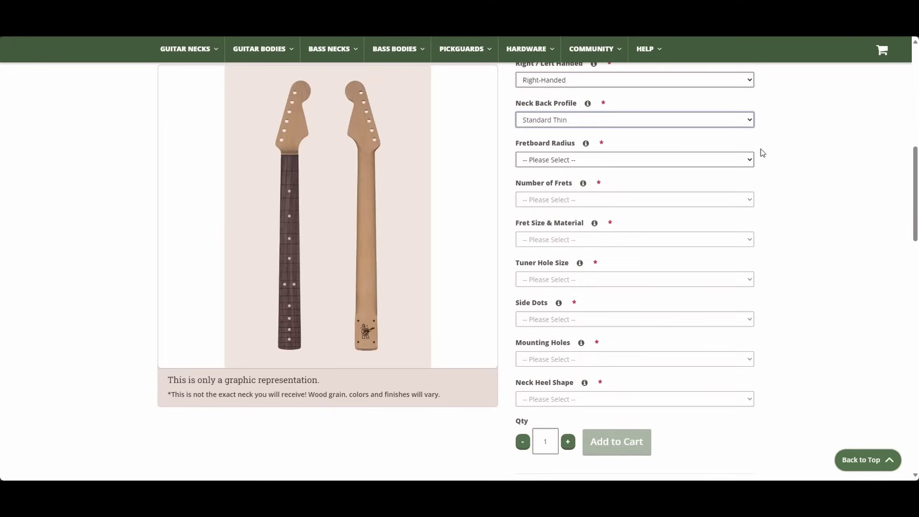
pyautogui.click(551, 161)
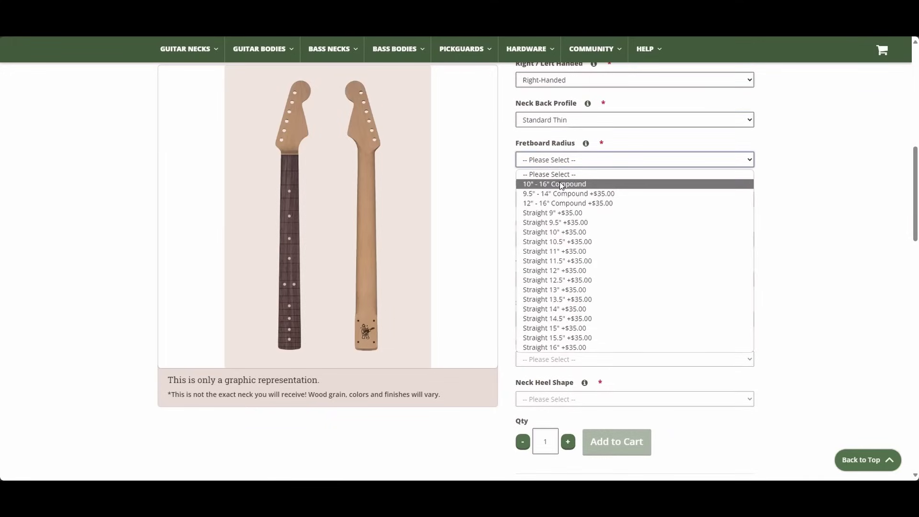
pyautogui.click(556, 183)
pyautogui.scroll(-2, 665, 158)
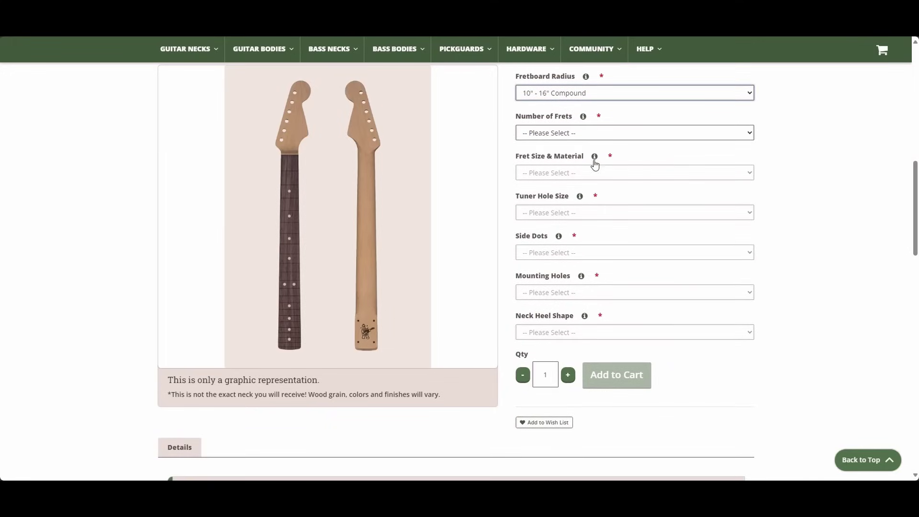
pyautogui.click(577, 132)
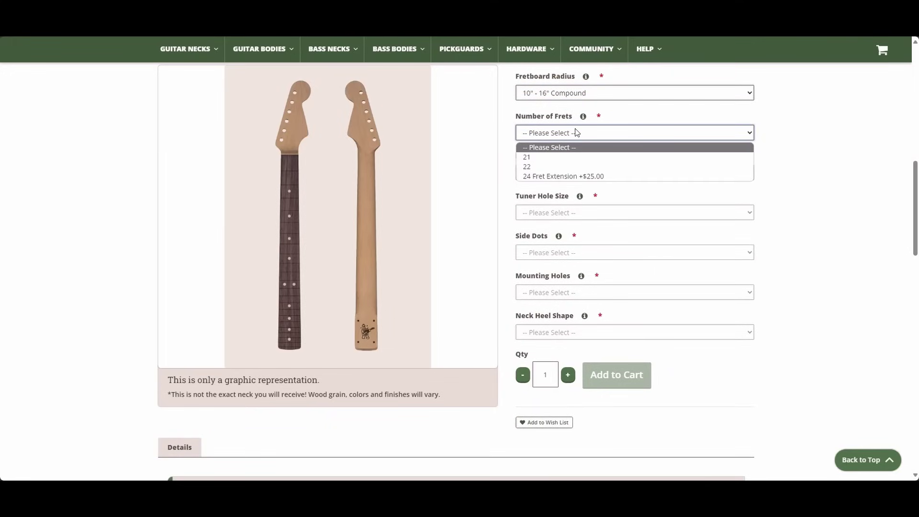
pyautogui.click(565, 167)
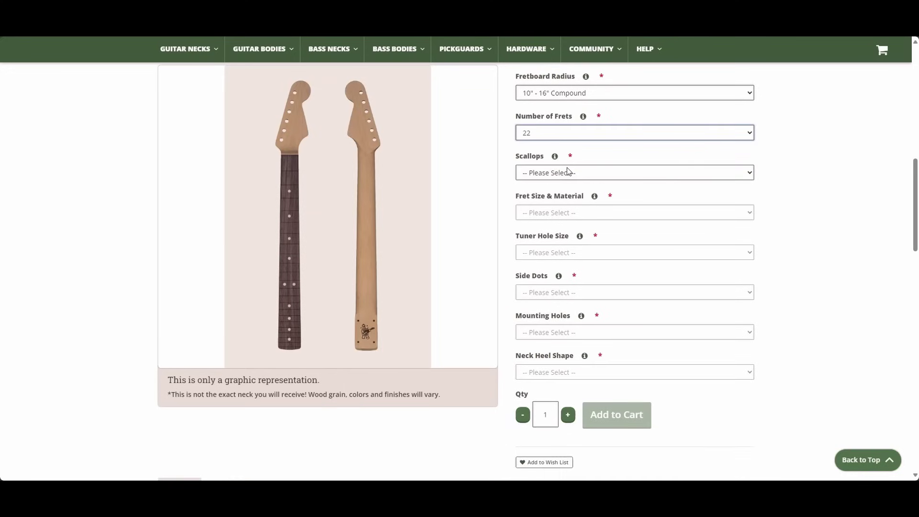
# Step: Set Scallops to None and Binding to None
pyautogui.scroll(-1, 605, 137)
pyautogui.scroll(1, 605, 139)
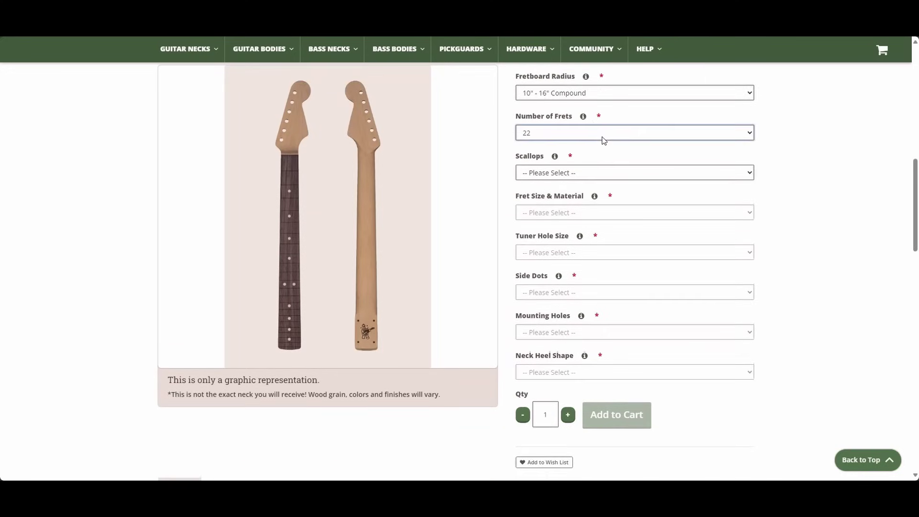
pyautogui.click(579, 173)
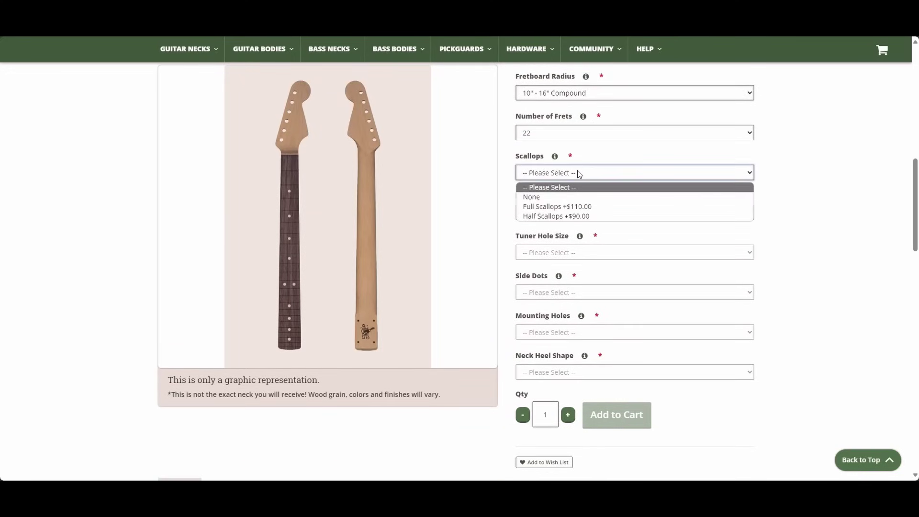
pyautogui.click(557, 197)
pyautogui.click(557, 214)
pyautogui.click(554, 237)
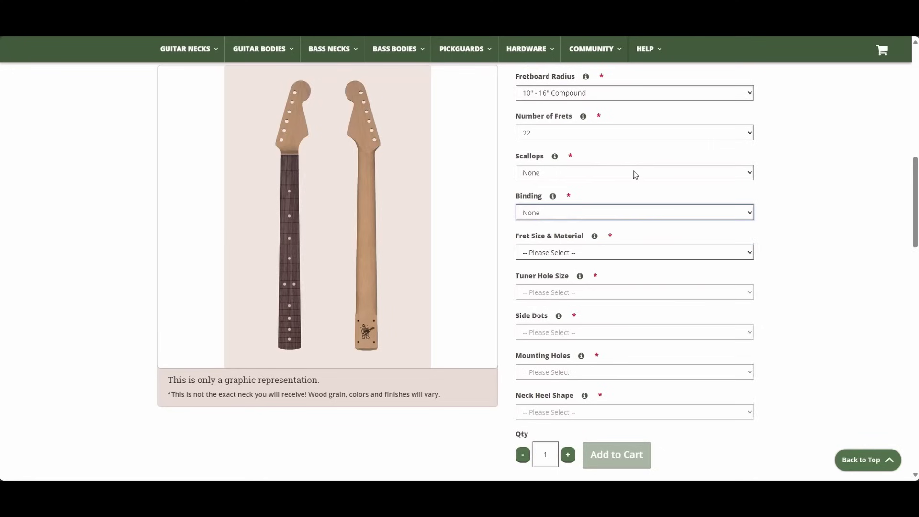
pyautogui.scroll(-1, 632, 172)
pyautogui.click(610, 186)
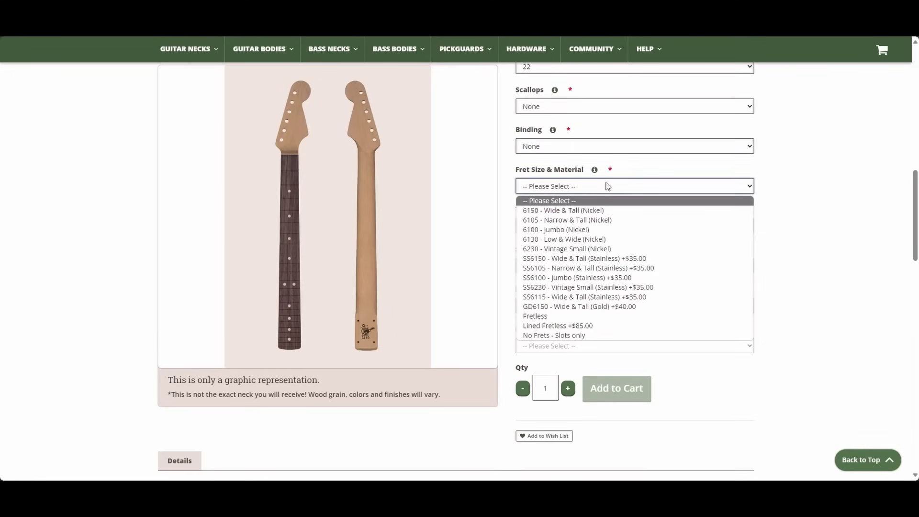
# Step: Choose 6150 Wide & Tall nickel frets, Gotoh/Grover tuner holes and Standard Dots inlays
pyautogui.click(574, 212)
pyautogui.scroll(-1, 677, 153)
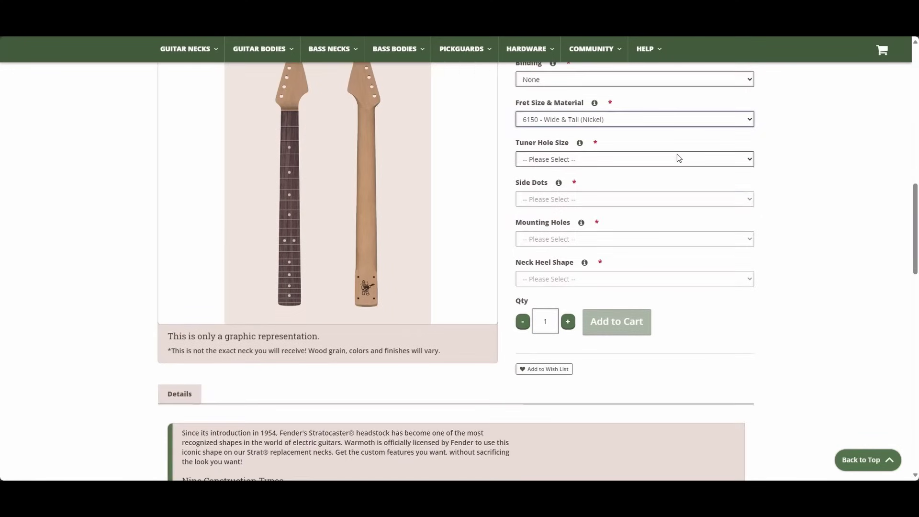
pyautogui.click(569, 159)
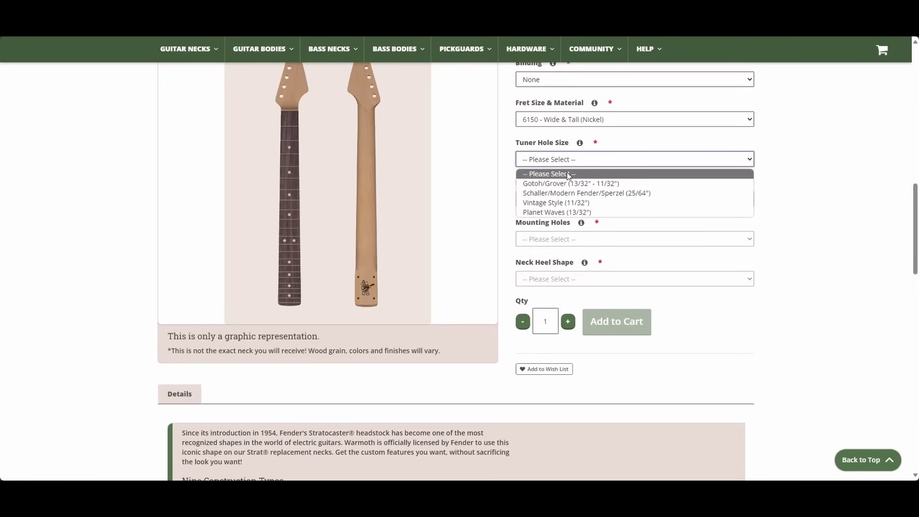
pyautogui.click(565, 183)
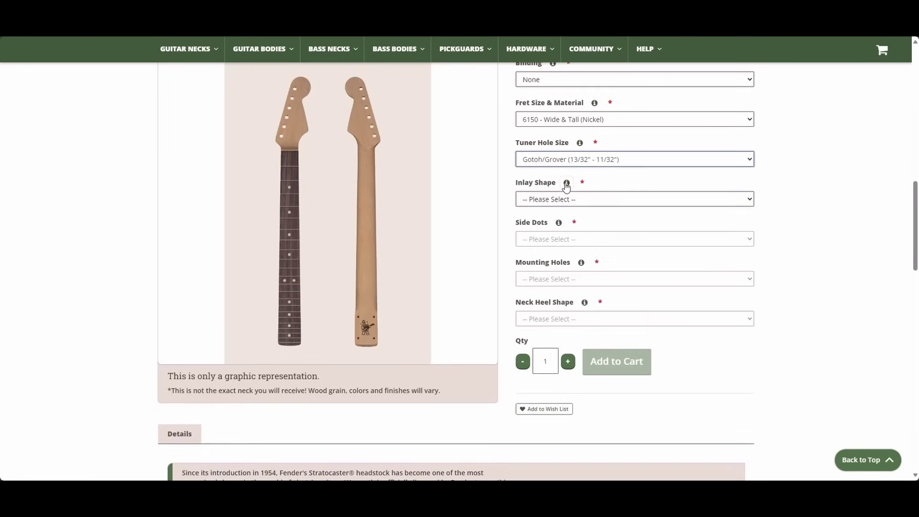
pyautogui.click(562, 199)
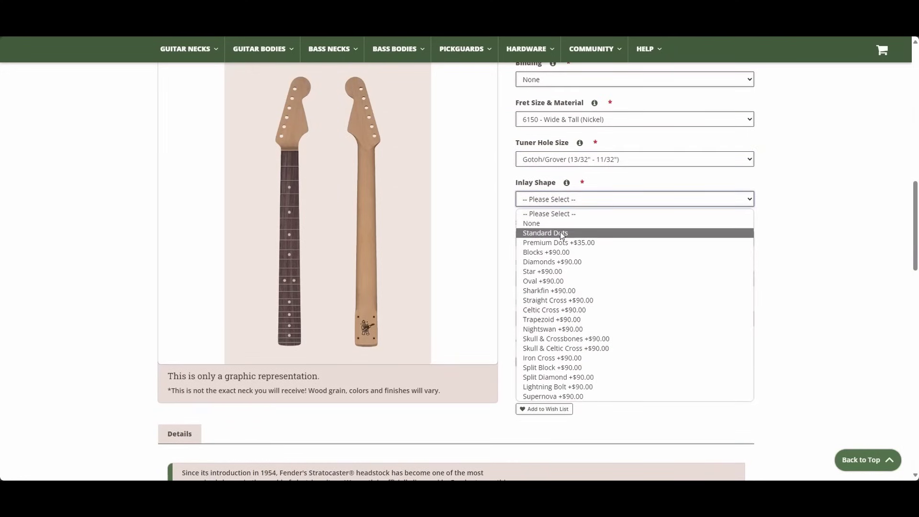
pyautogui.click(545, 232)
# Step: Make the inlays Cream, add White Side Dots, and pick the White Corian nut
pyautogui.scroll(-1, 622, 170)
pyautogui.click(574, 173)
pyautogui.click(568, 206)
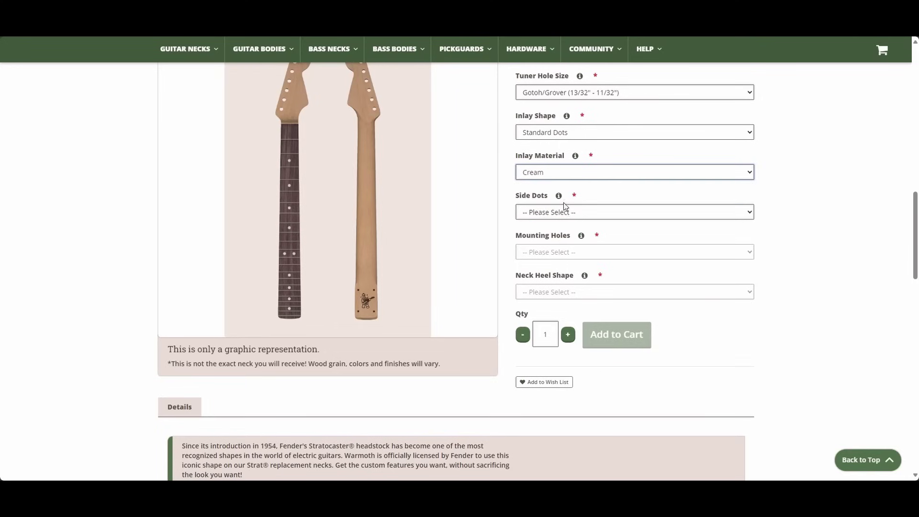
pyautogui.click(568, 211)
pyautogui.click(566, 256)
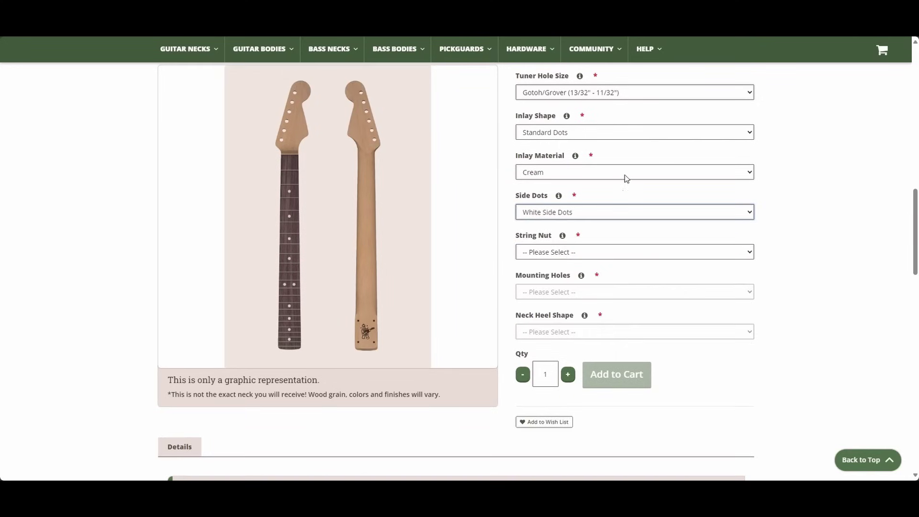
pyautogui.scroll(-1, 627, 179)
pyautogui.click(595, 183)
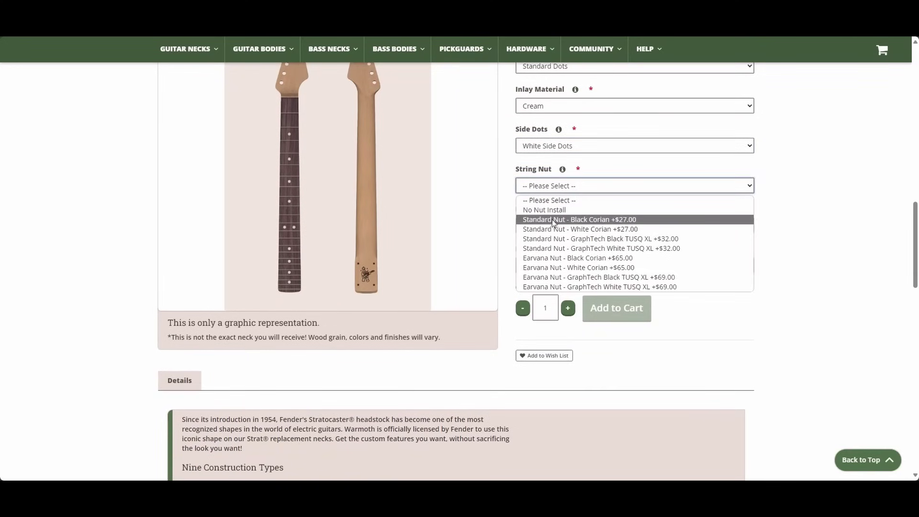
pyautogui.click(616, 229)
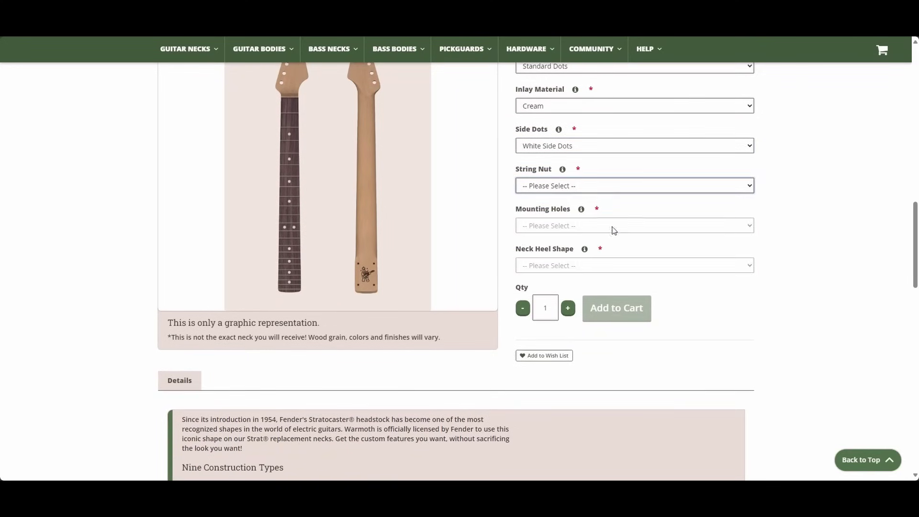
# Step: Set Standard 4-Bolt mounting, Strat® heel and Clear Satin Nitro finish, totaling $319.00
pyautogui.scroll(-1, 668, 94)
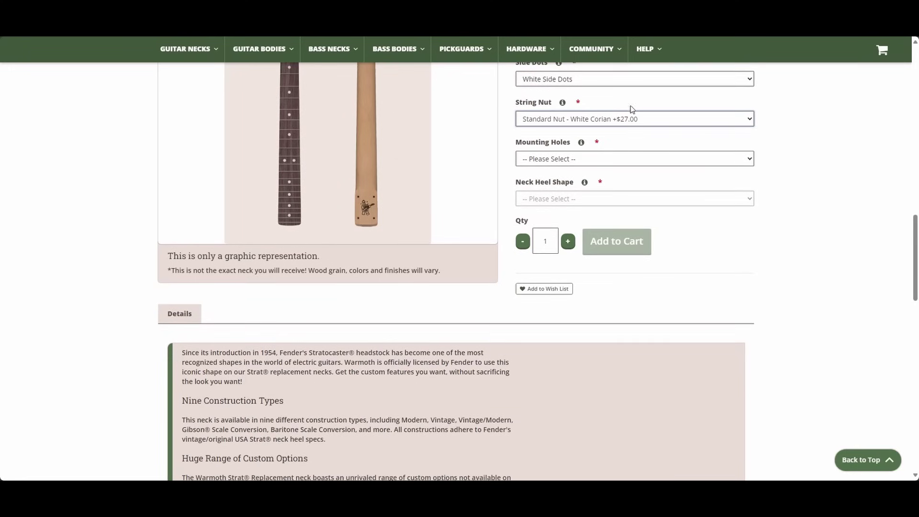
pyautogui.click(579, 159)
pyautogui.click(566, 184)
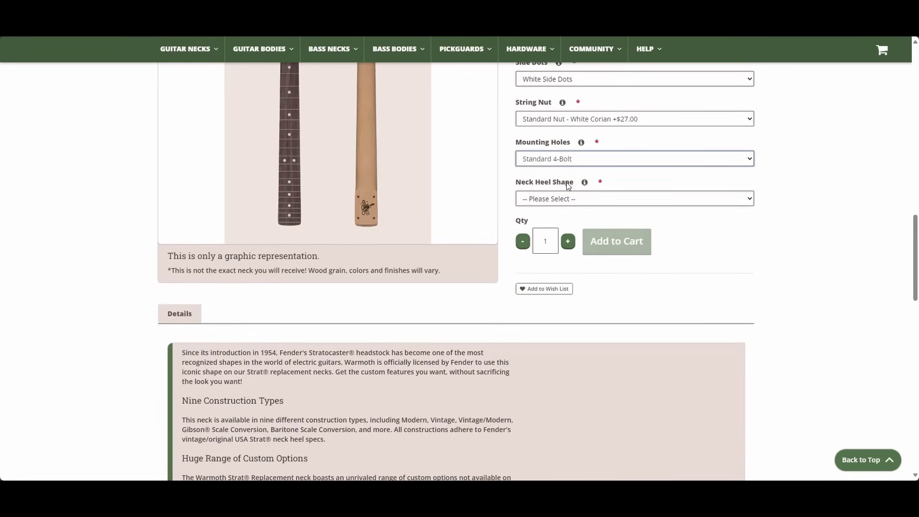
pyautogui.click(569, 201)
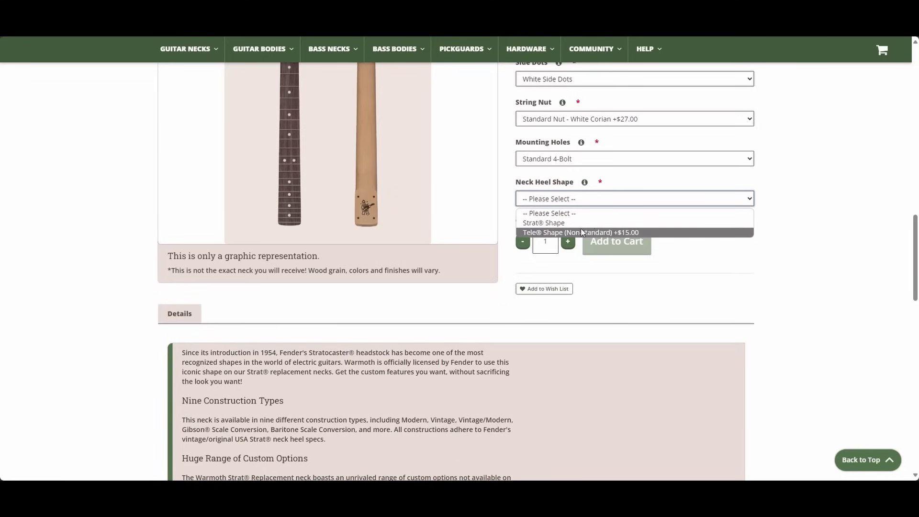
pyautogui.press('Escape')
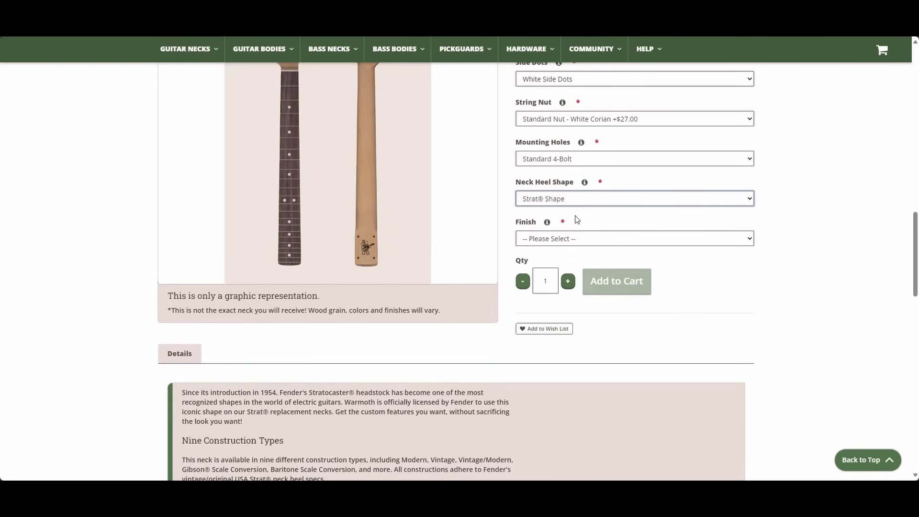
pyautogui.click(554, 238)
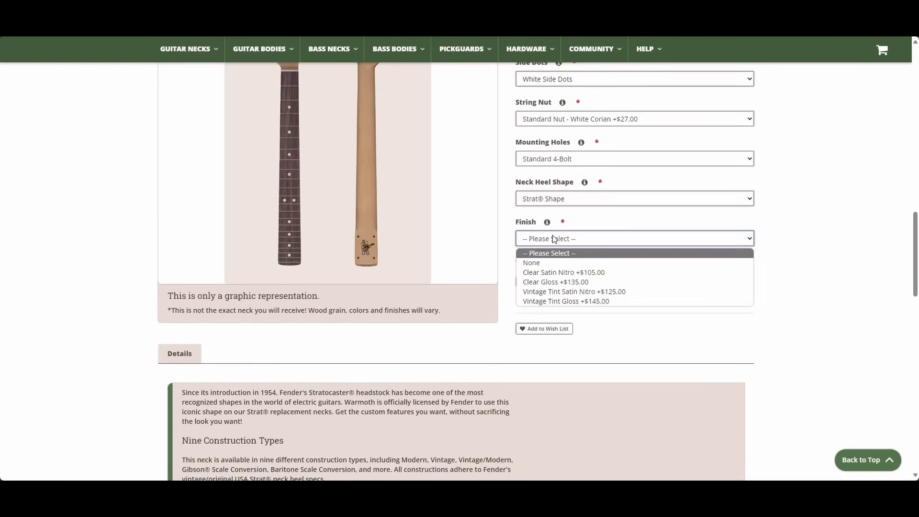
pyautogui.click(565, 272)
pyautogui.scroll(8, 768, 246)
pyautogui.scroll(8, 769, 243)
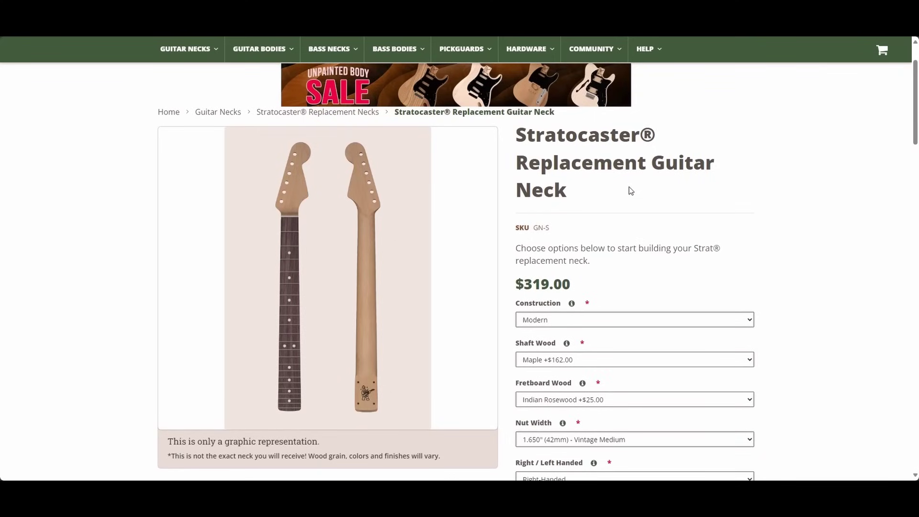
# Step: Look over the $319.00 configuration, then bring up the Shaft Wood choices
pyautogui.scroll(-3, 689, 192)
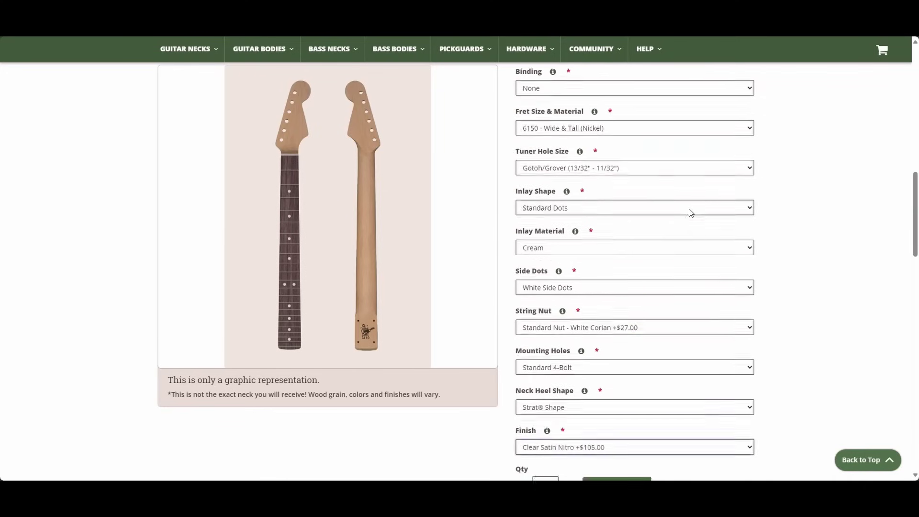
pyautogui.scroll(-3, 691, 213)
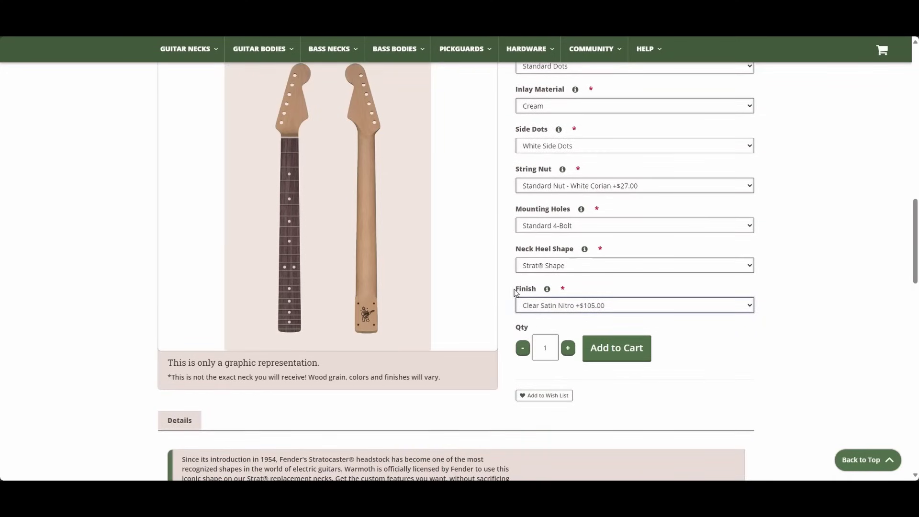
pyautogui.scroll(11, 782, 234)
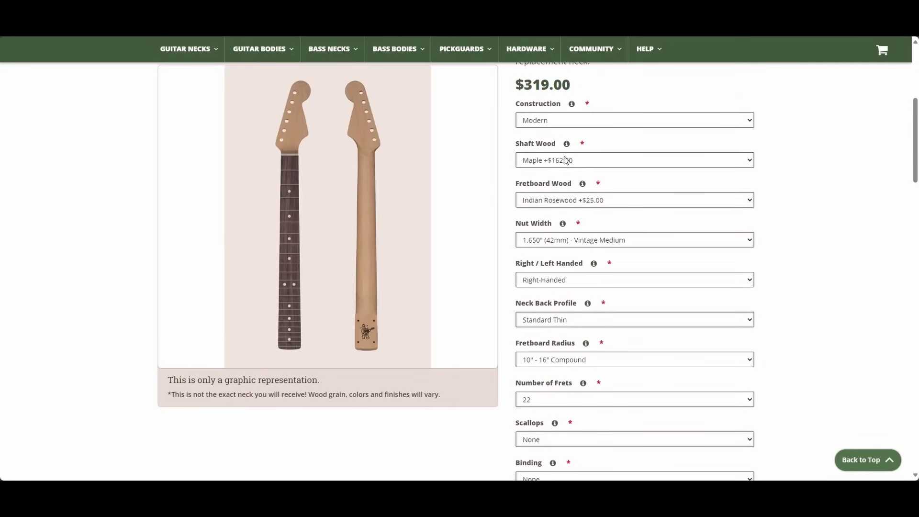
pyautogui.click(565, 160)
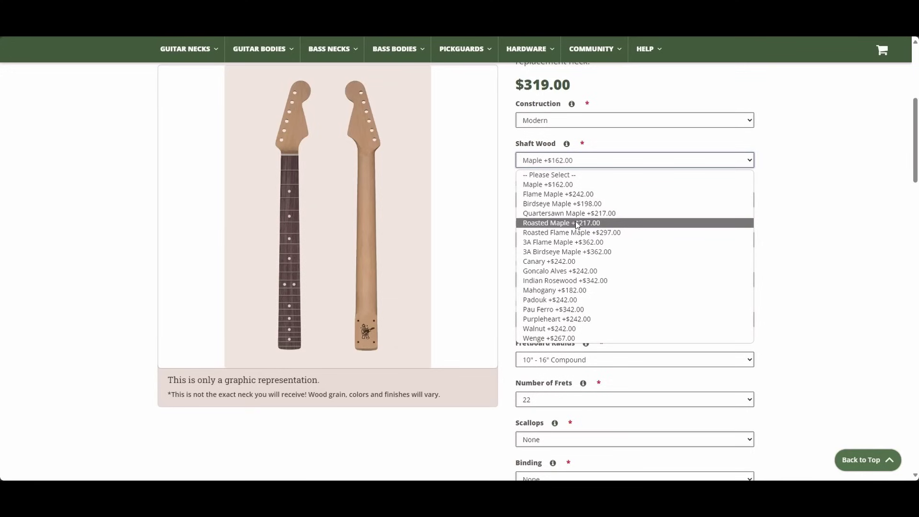
# Step: Switch the shaft to Roasted Maple (+$217.00) and set the finish to None, making $269.00
pyautogui.click(559, 223)
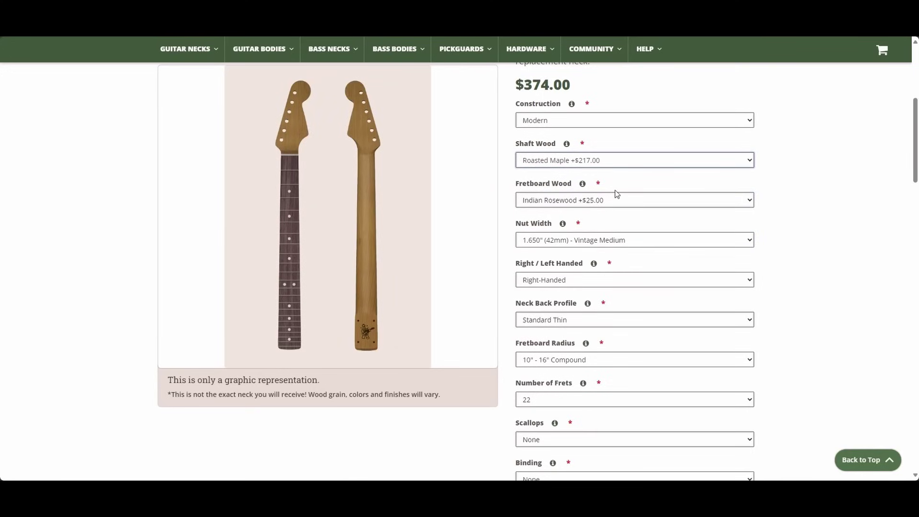
pyautogui.scroll(-10, 614, 171)
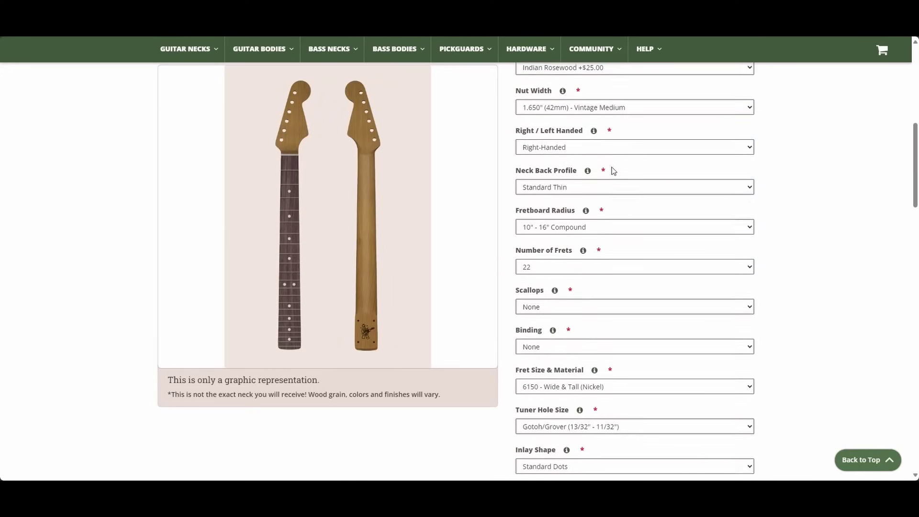
pyautogui.scroll(-1, 611, 165)
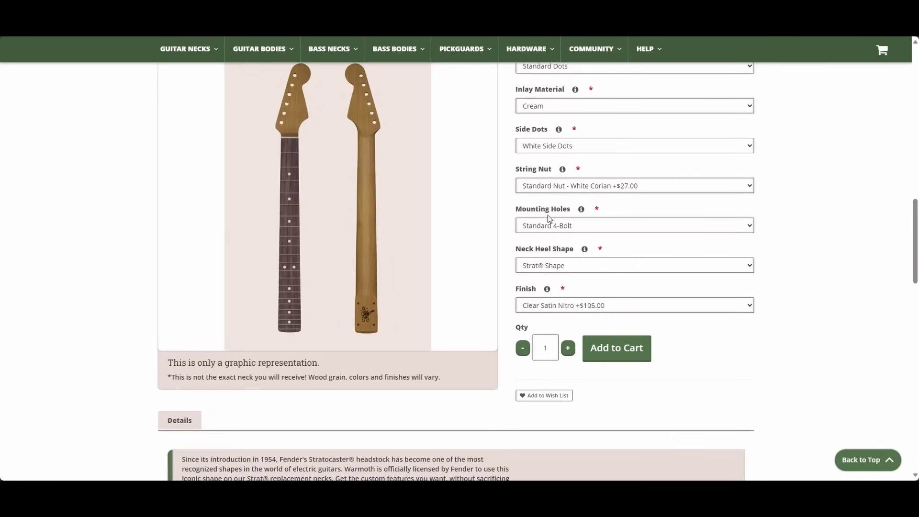
pyautogui.click(568, 306)
pyautogui.click(556, 330)
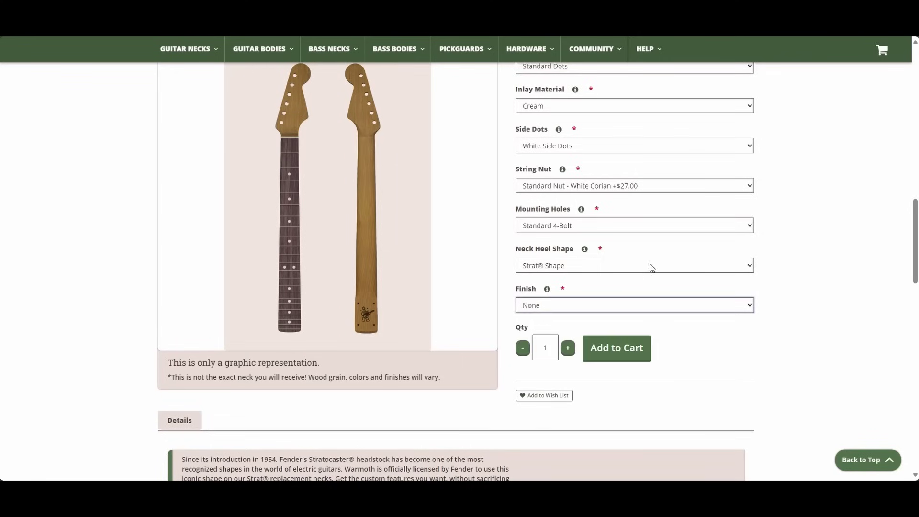
pyautogui.scroll(12, 708, 232)
pyautogui.scroll(2, 708, 234)
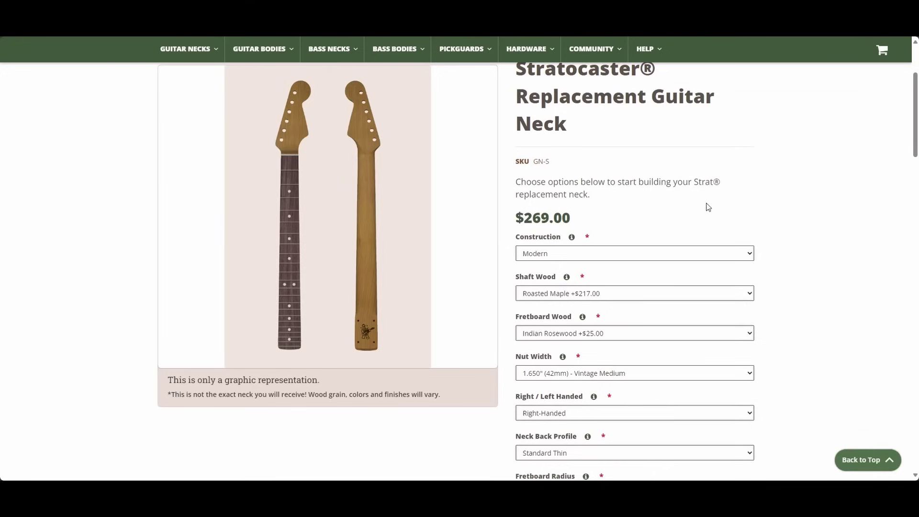
pyautogui.scroll(-1, 743, 185)
pyautogui.scroll(-2, 626, 140)
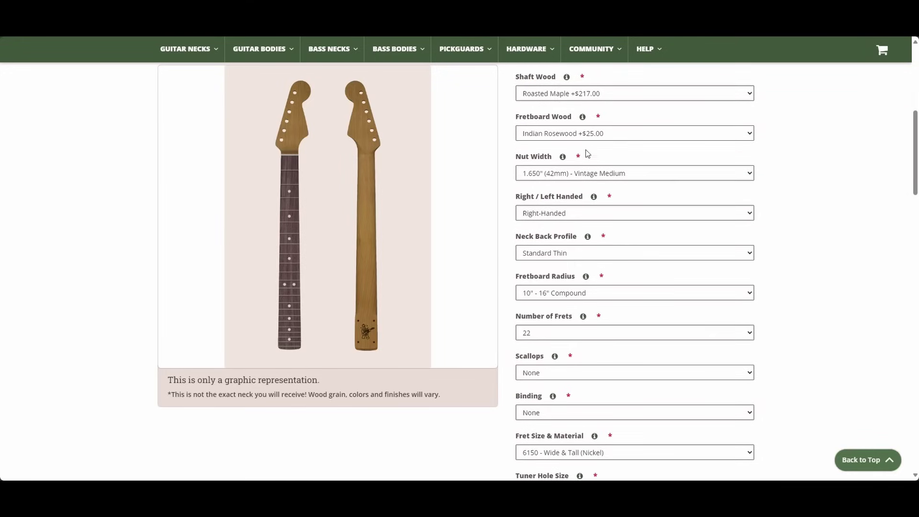
pyautogui.scroll(-1, 597, 169)
pyautogui.scroll(-4, 596, 169)
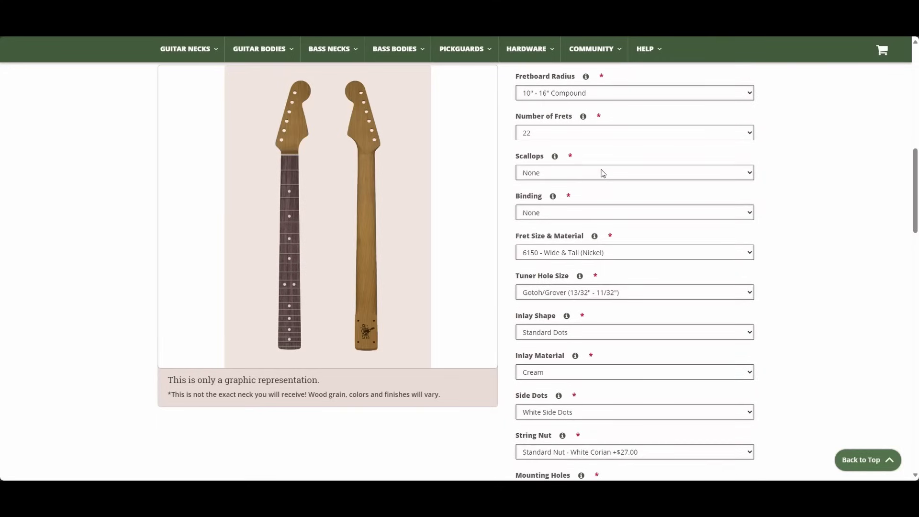
pyautogui.scroll(-1, 646, 165)
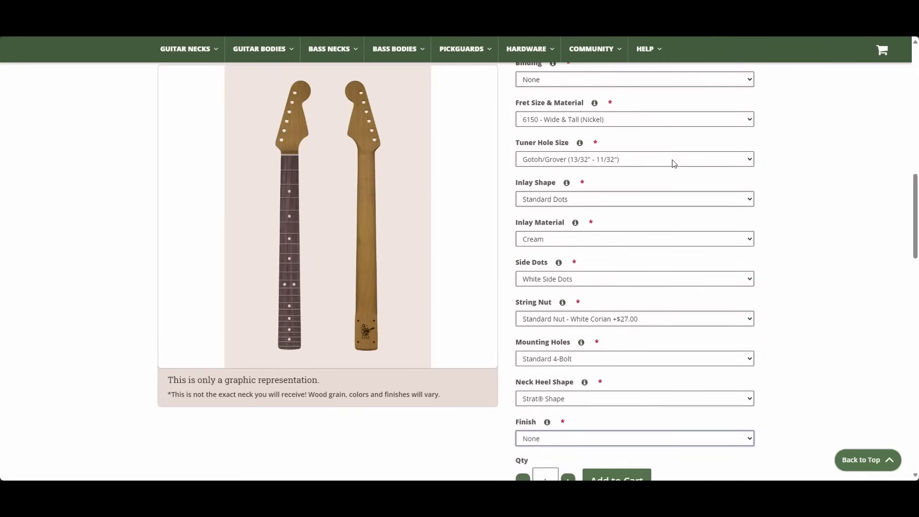
pyautogui.scroll(-1, 674, 164)
pyautogui.scroll(-1, 674, 164)
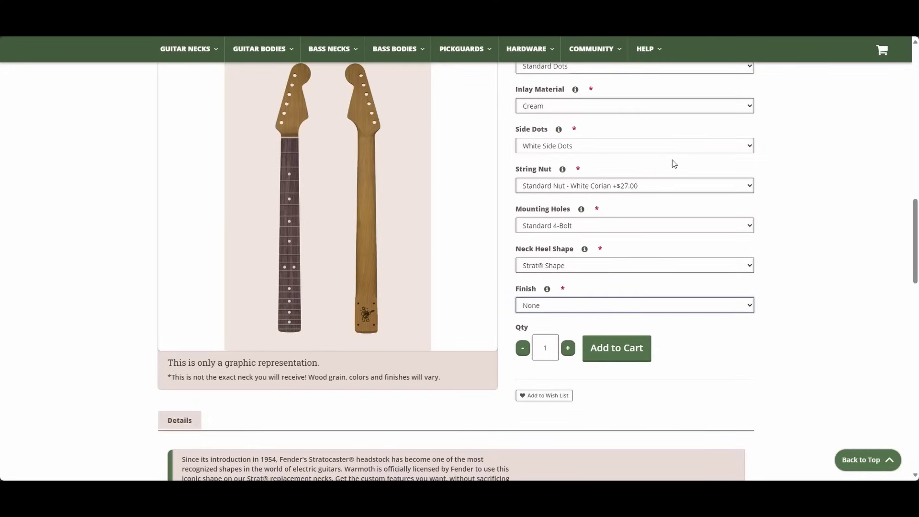
pyautogui.scroll(2, 684, 182)
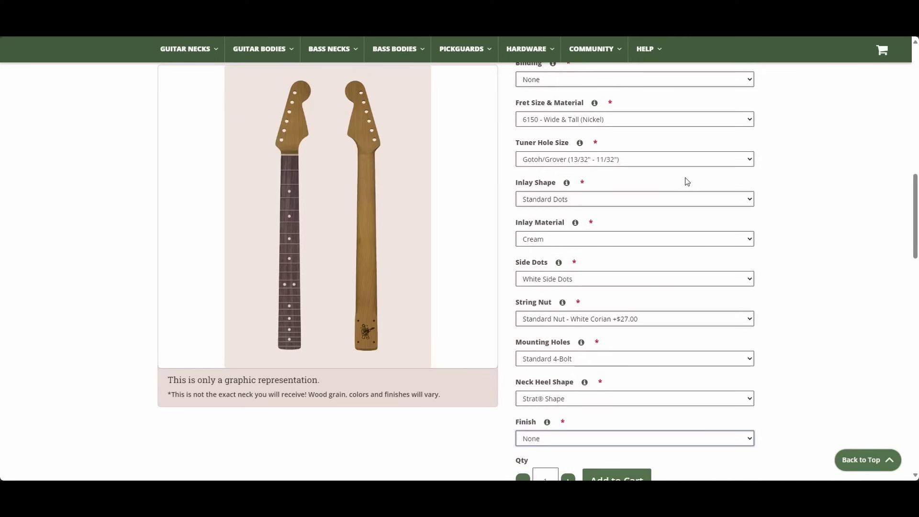
pyautogui.scroll(6, 688, 182)
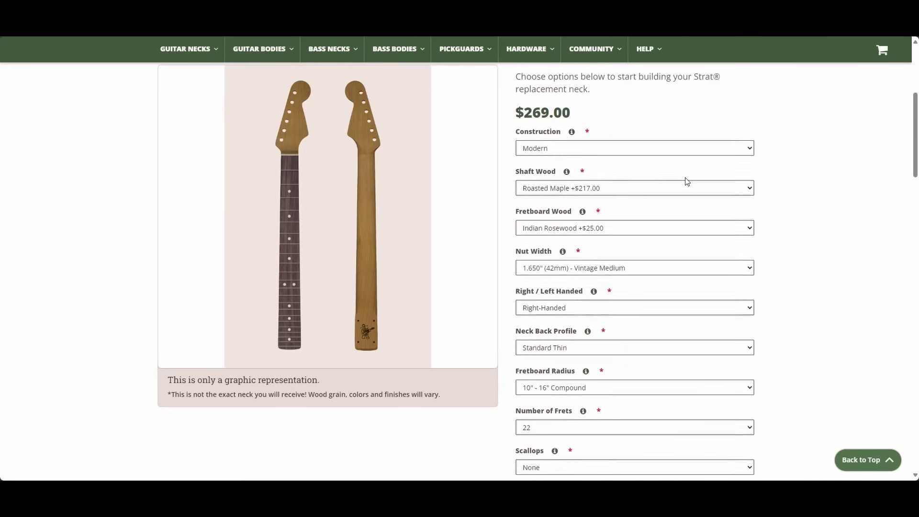
pyautogui.scroll(2, 687, 181)
pyautogui.scroll(-2, 690, 180)
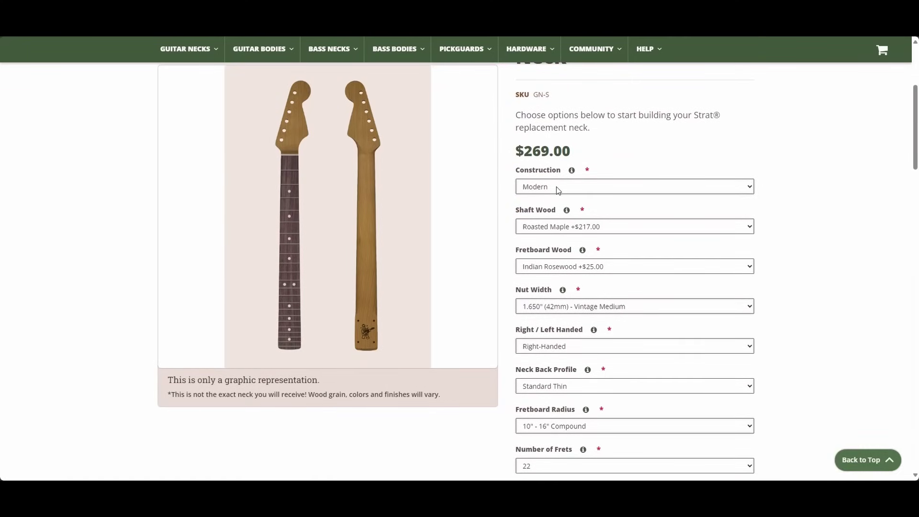
pyautogui.scroll(-1, 589, 144)
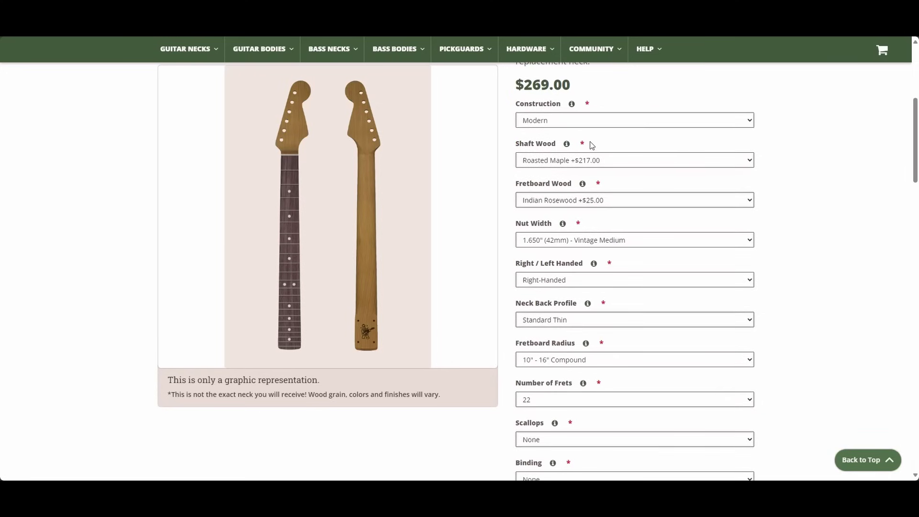
pyautogui.click(585, 123)
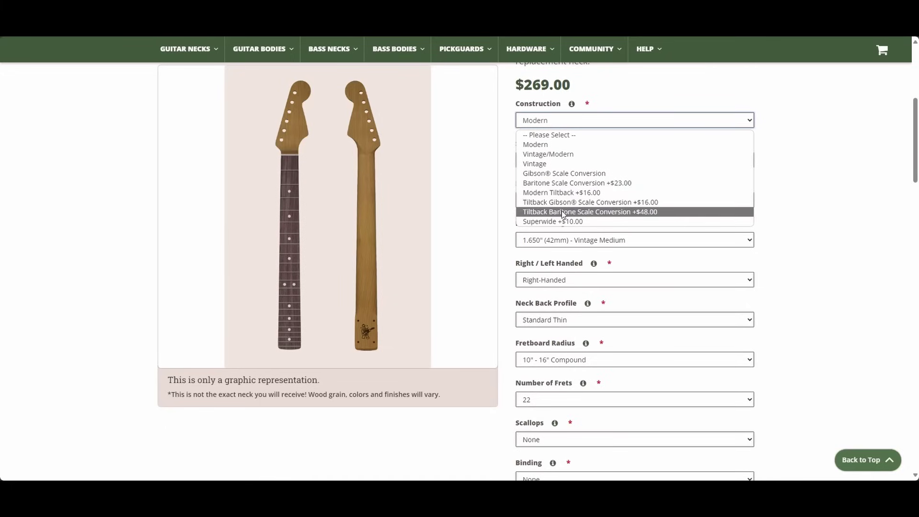
# Step: Set Tiltback Baritone Scale Conversion construction with 3A Flame Maple for both shaft and fretboard
pyautogui.click(617, 214)
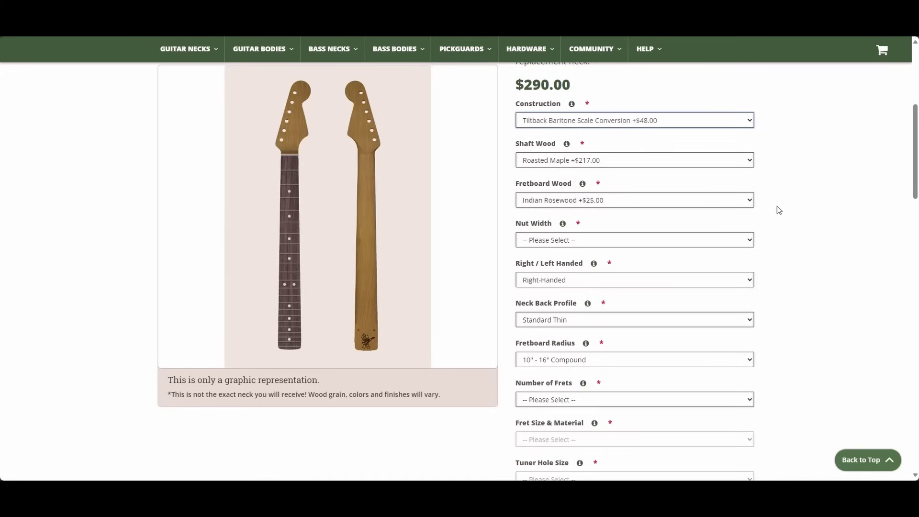
pyautogui.click(588, 162)
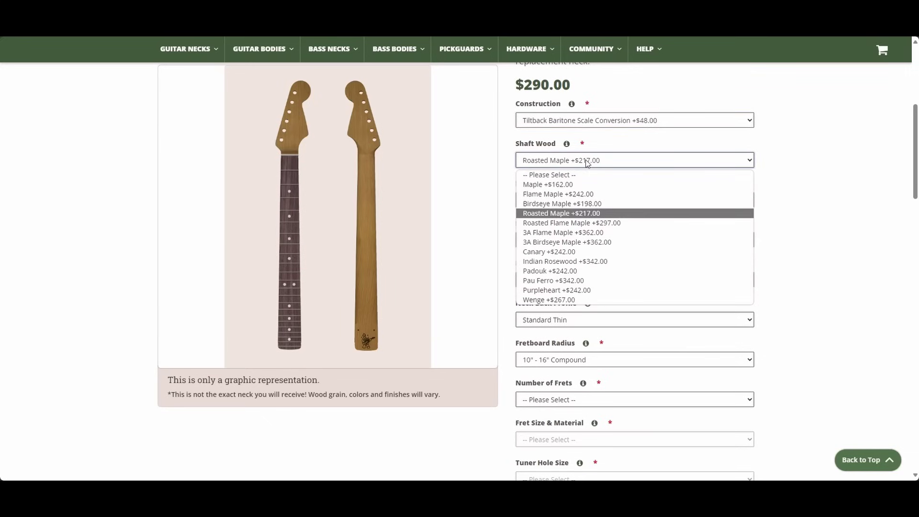
pyautogui.click(560, 233)
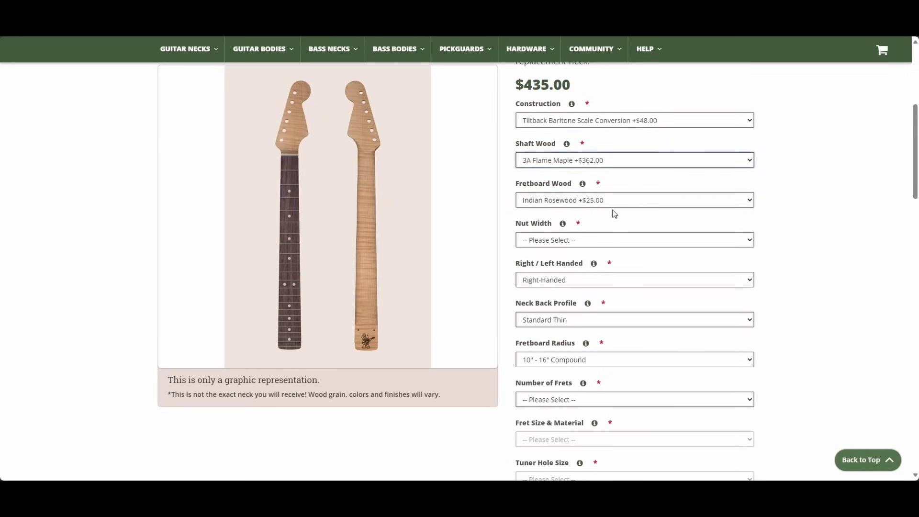
pyautogui.click(564, 159)
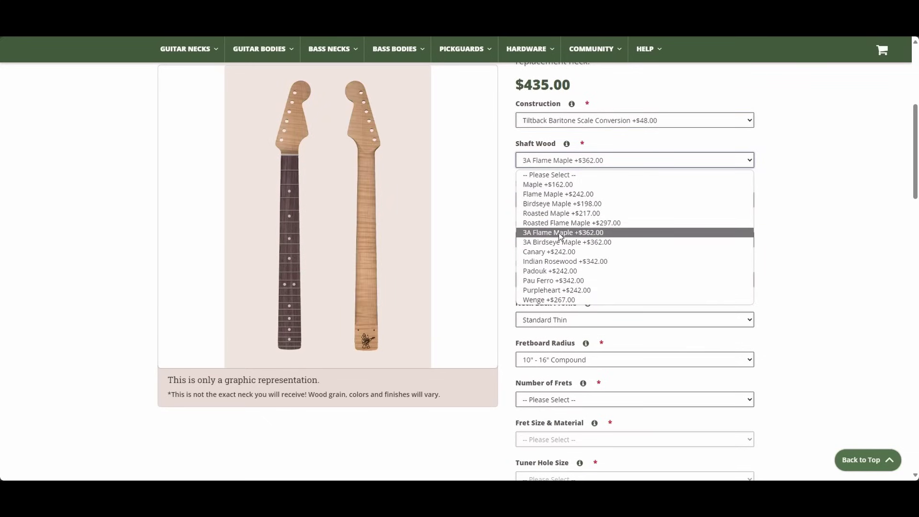
pyautogui.click(574, 229)
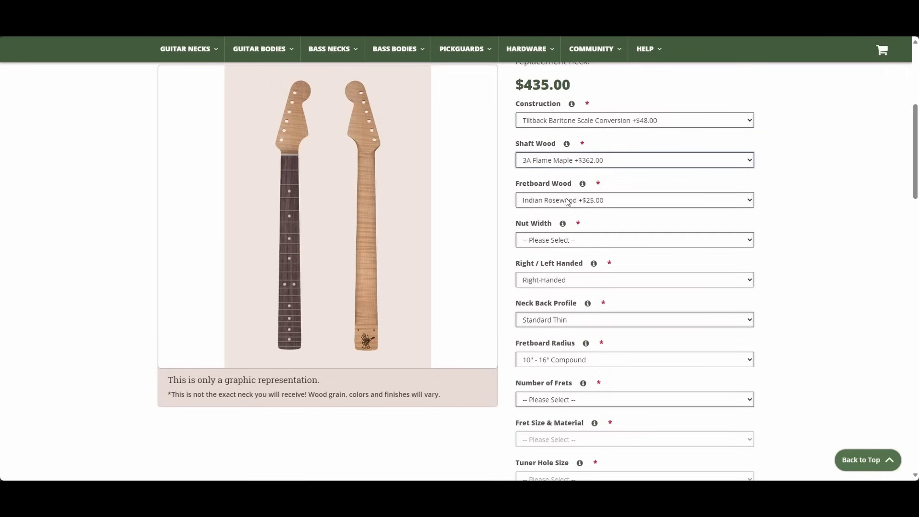
pyautogui.click(606, 201)
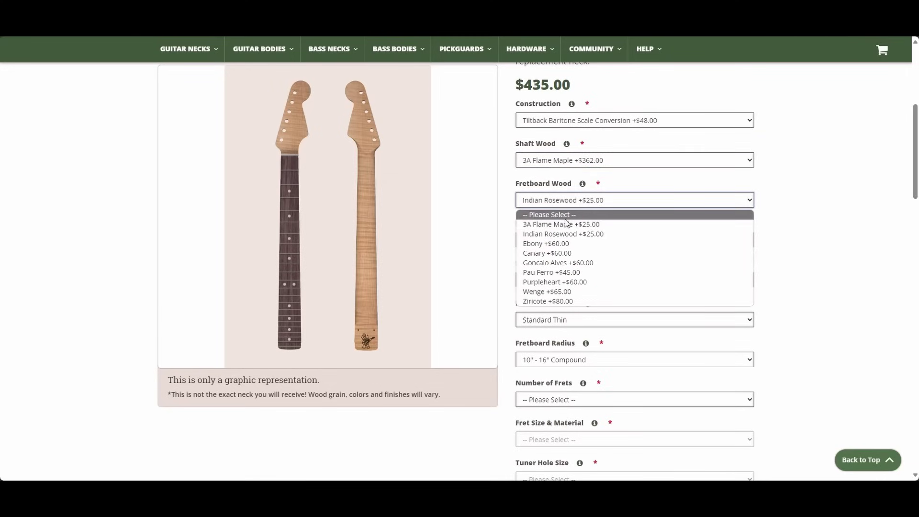
pyautogui.click(567, 222)
pyautogui.scroll(-2, 654, 194)
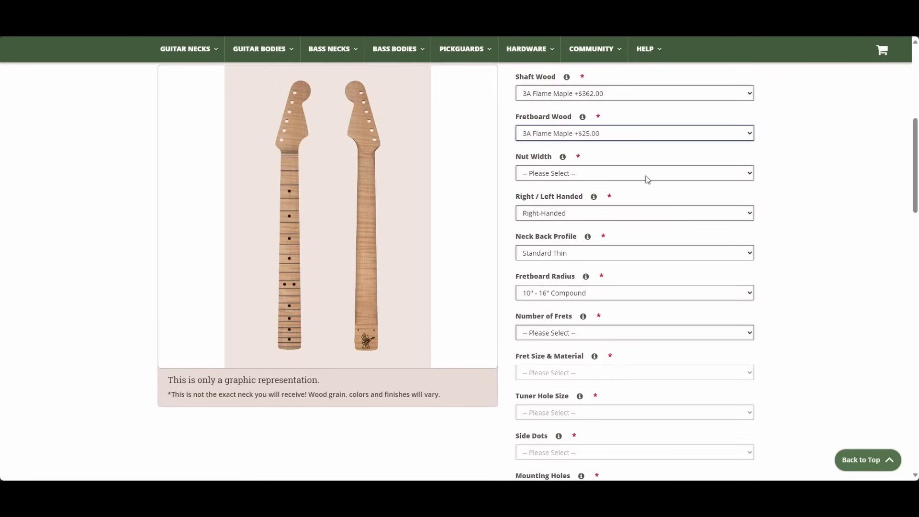
# Step: Set a 1-11/16" (43mm) Modern Medium nut, right-handed, with the 59 Roundback back profile
pyautogui.scroll(-2, 645, 176)
pyautogui.click(584, 108)
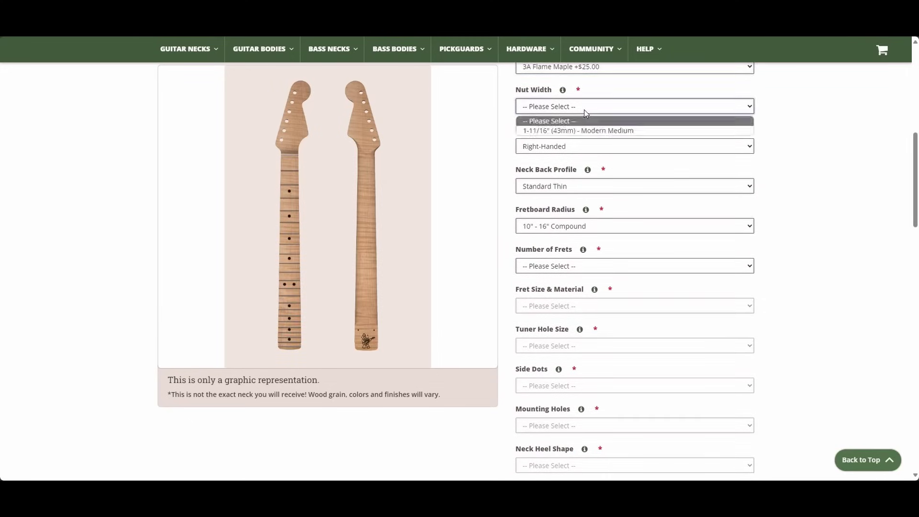
pyautogui.click(558, 130)
pyautogui.click(563, 147)
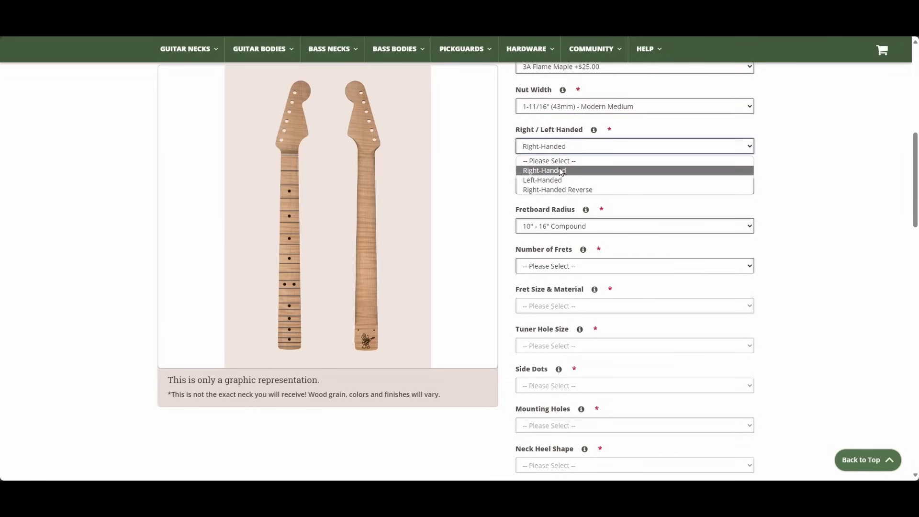
pyautogui.click(561, 168)
pyautogui.click(572, 187)
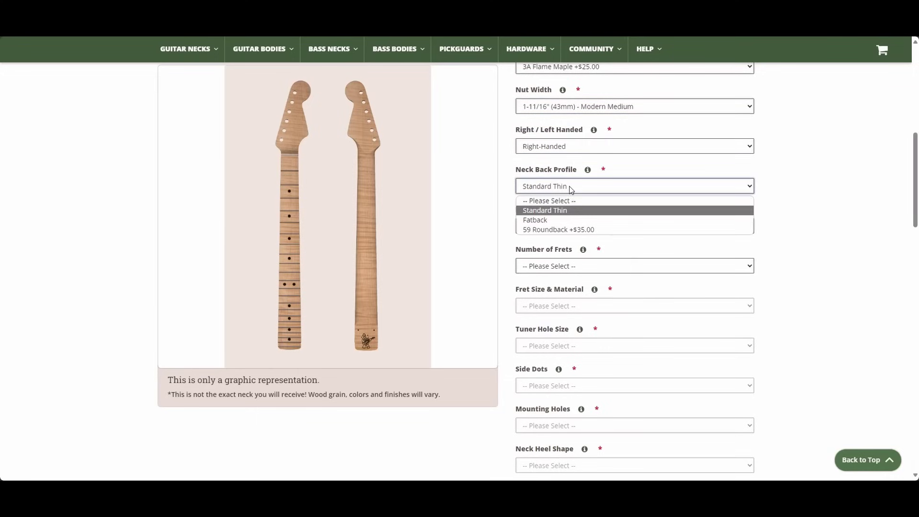
pyautogui.click(592, 230)
# Step: Choose the 9.5"-14" Compound fretboard radius (+$35.00) and 24 frets
pyautogui.scroll(-1, 679, 163)
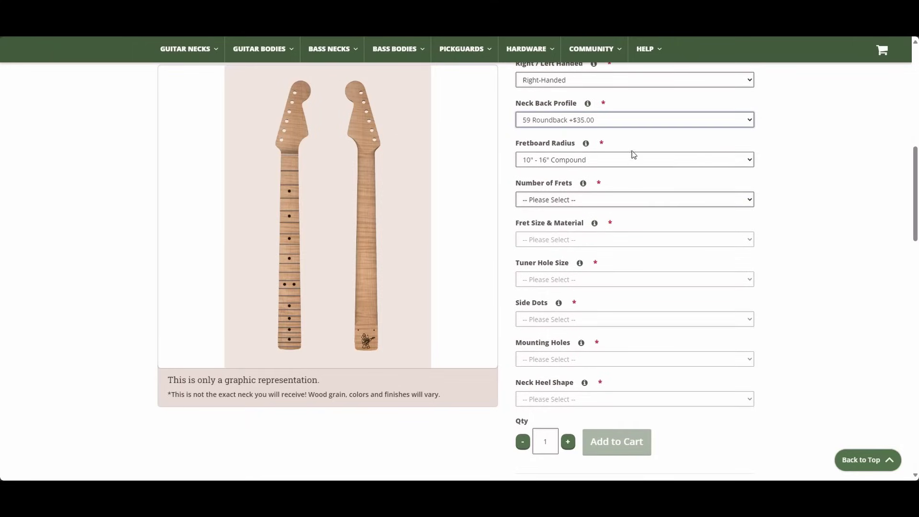
pyautogui.scroll(-1, 632, 150)
pyautogui.click(589, 96)
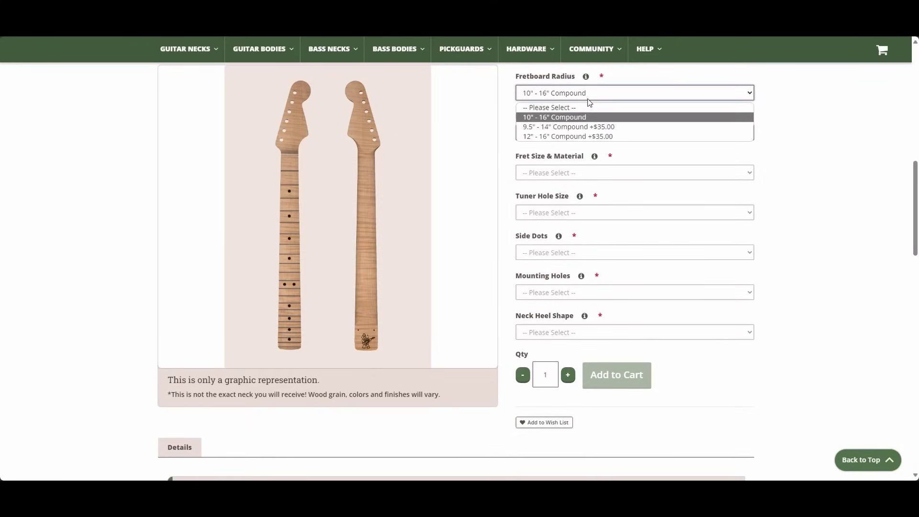
pyautogui.click(584, 127)
pyautogui.click(603, 134)
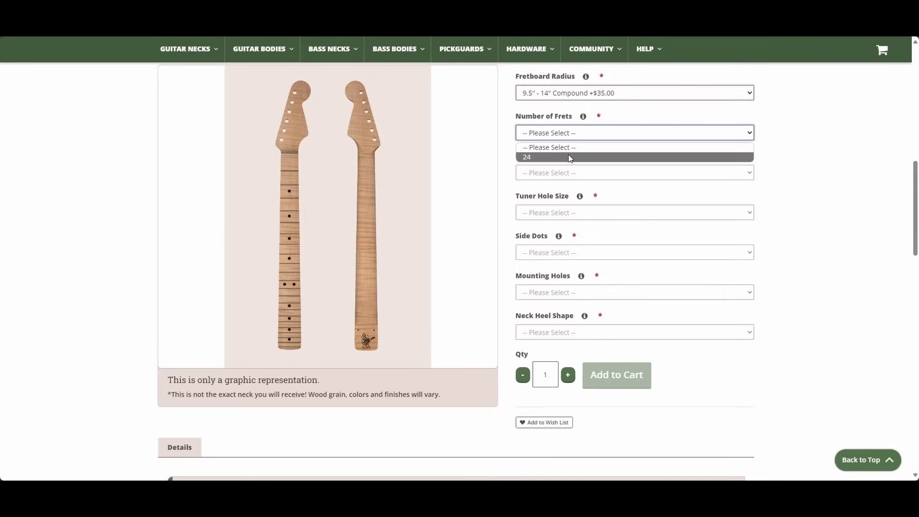
pyautogui.click(535, 159)
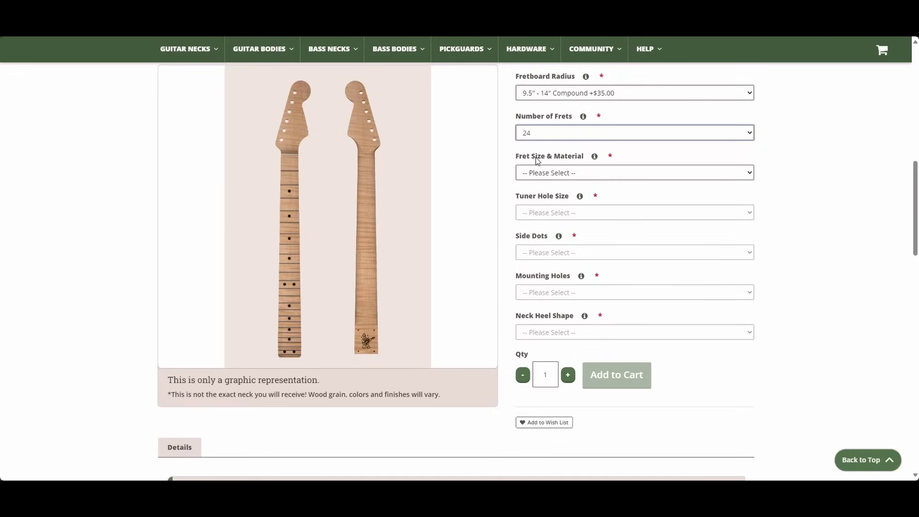
pyautogui.click(550, 174)
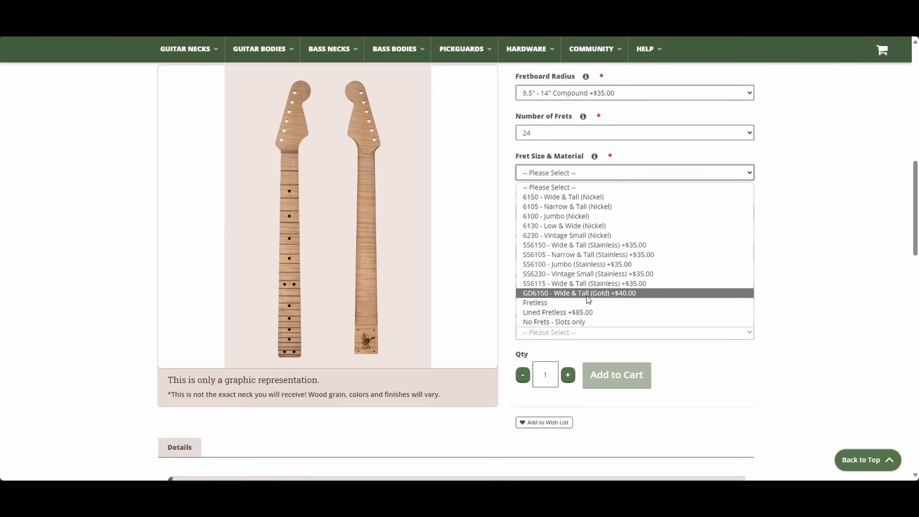
# Step: Choose GD6150 Wide & Tall gold frets (+$40.00) and Gotoh/Grover tuner holes
pyautogui.click(606, 294)
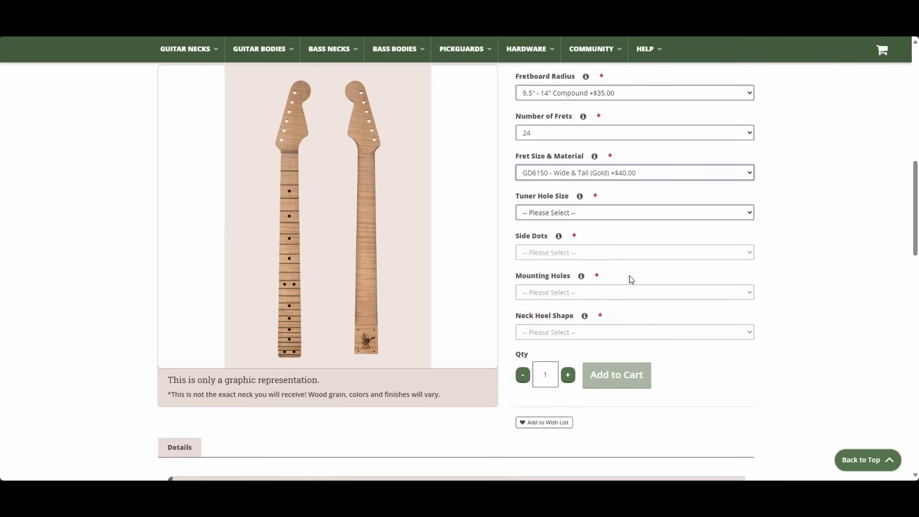
pyautogui.click(572, 214)
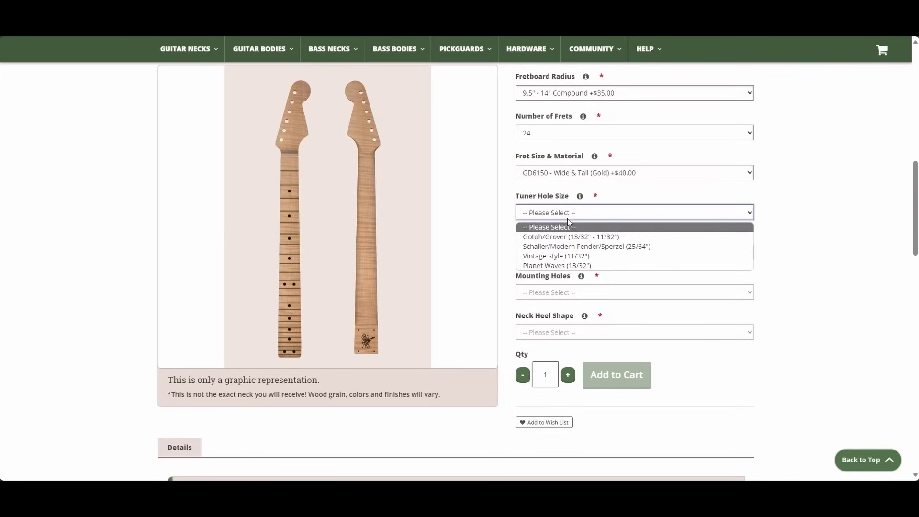
pyautogui.click(565, 236)
pyautogui.click(562, 254)
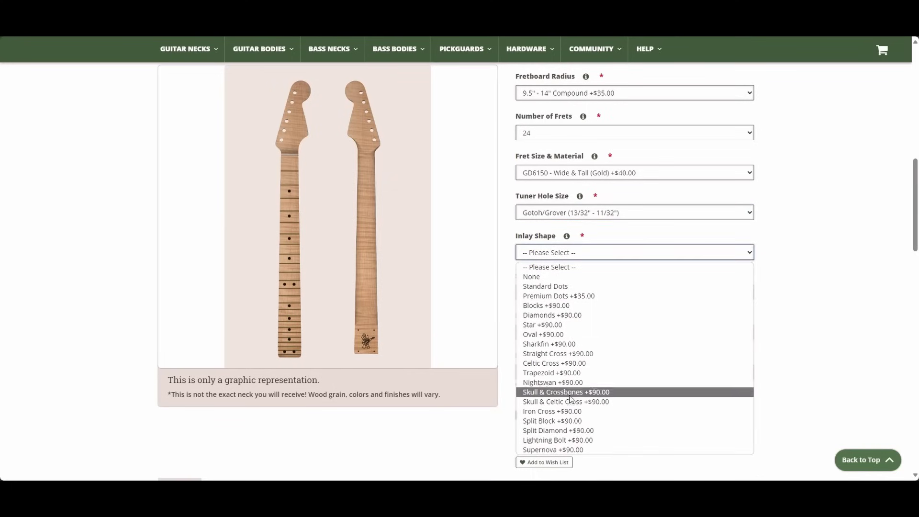
# Step: Make the inlays black Blocks and switch the side dots to Abalone
pyautogui.click(572, 306)
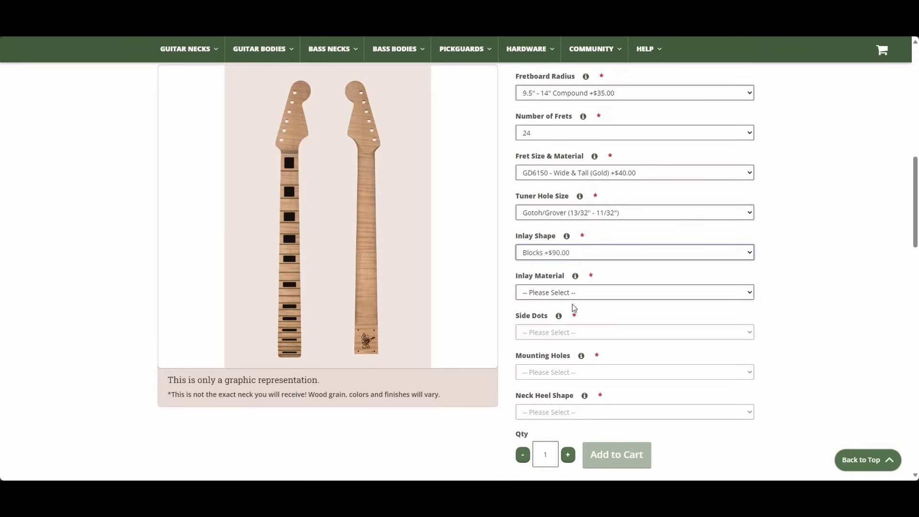
pyautogui.click(570, 293)
pyautogui.click(556, 320)
pyautogui.scroll(-3, 566, 322)
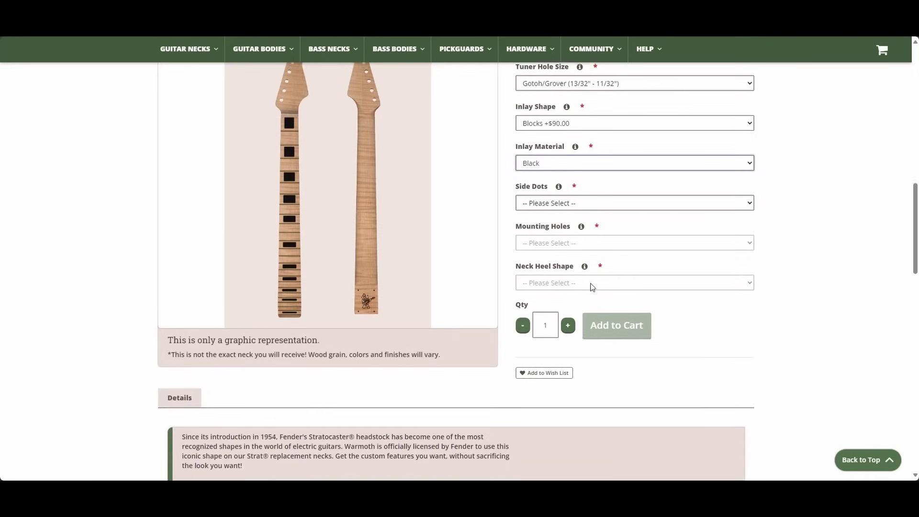
pyautogui.click(576, 202)
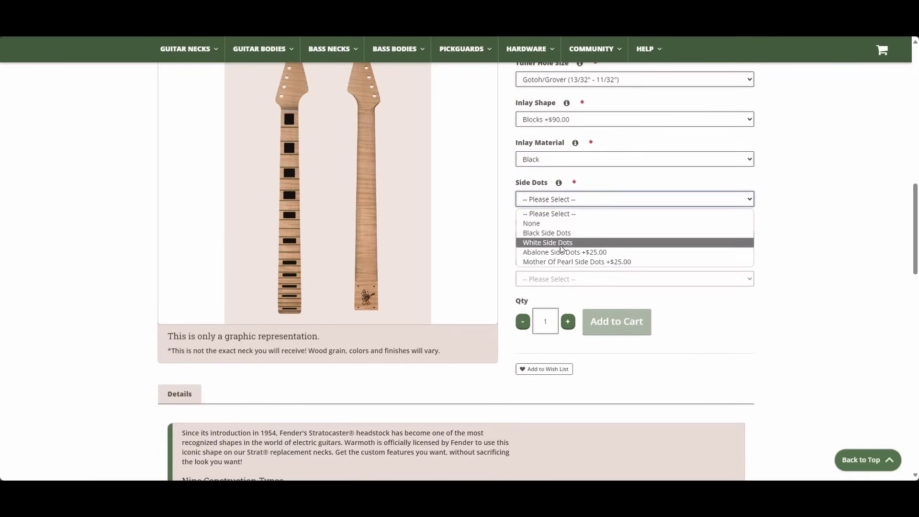
pyautogui.click(541, 262)
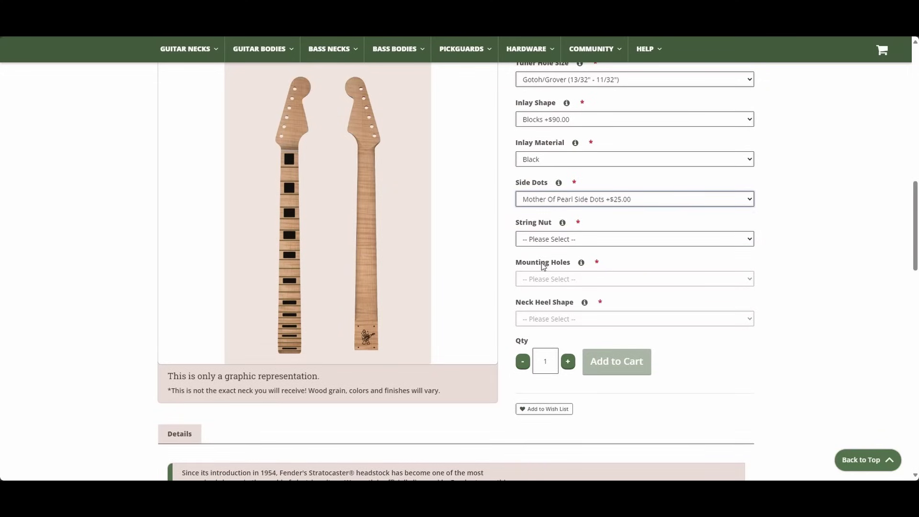
pyautogui.click(597, 205)
pyautogui.click(577, 253)
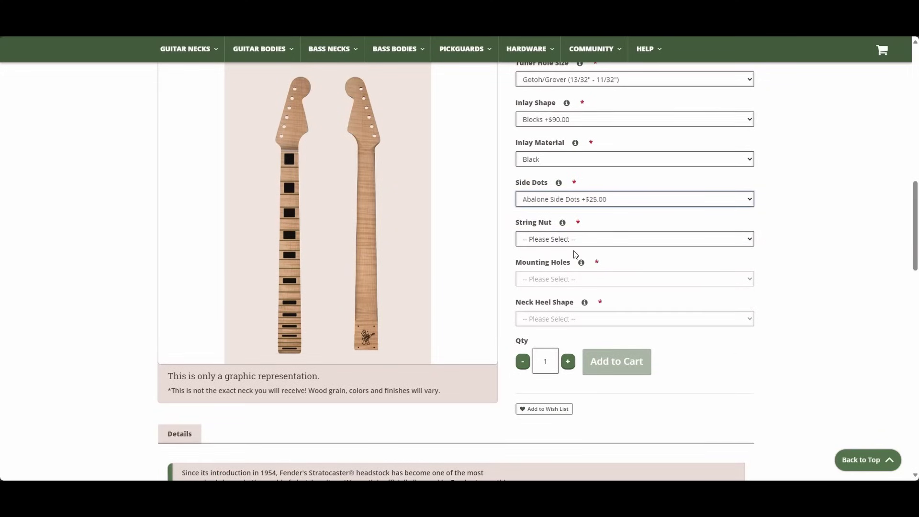
# Step: Pick GraphTech White TUSQ XL nut, Standard 4-Bolt holes, Strat® heel and Vintage Tint Gloss, reaching $837.00
pyautogui.click(558, 239)
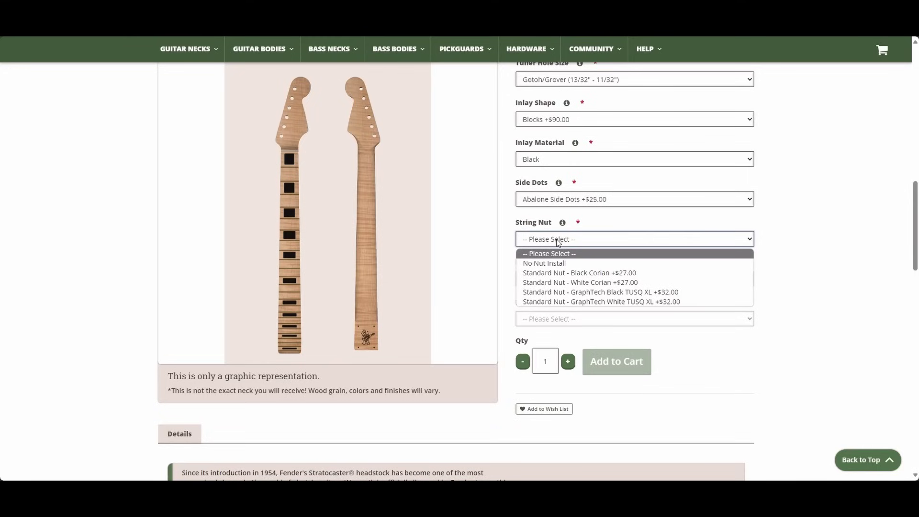
pyautogui.click(580, 301)
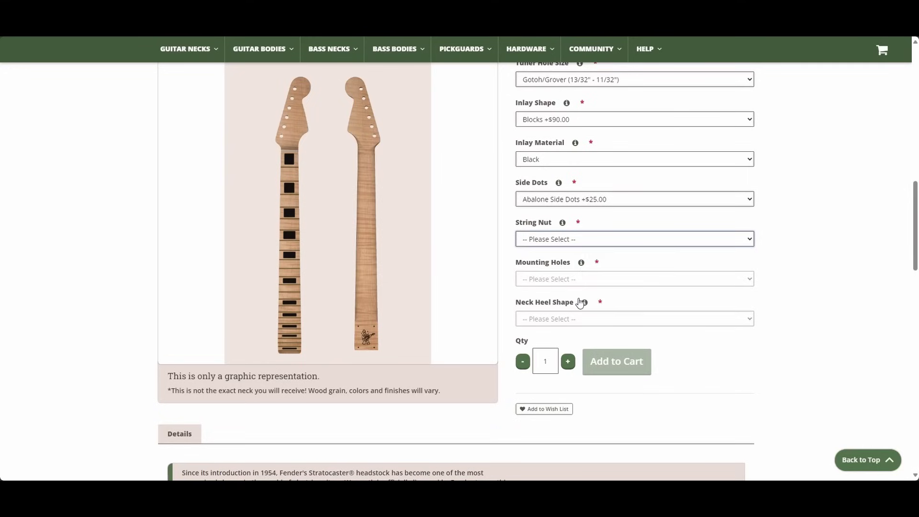
pyautogui.click(593, 280)
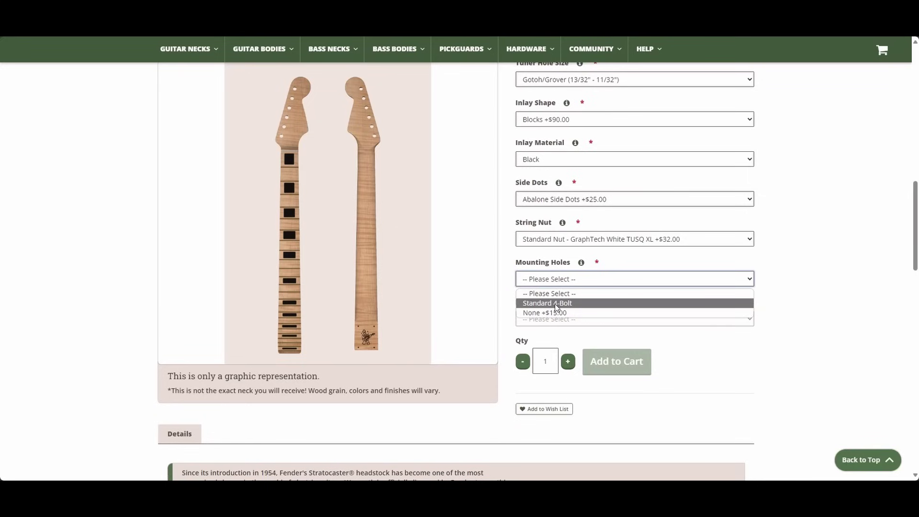
pyautogui.click(556, 304)
pyautogui.scroll(-1, 558, 287)
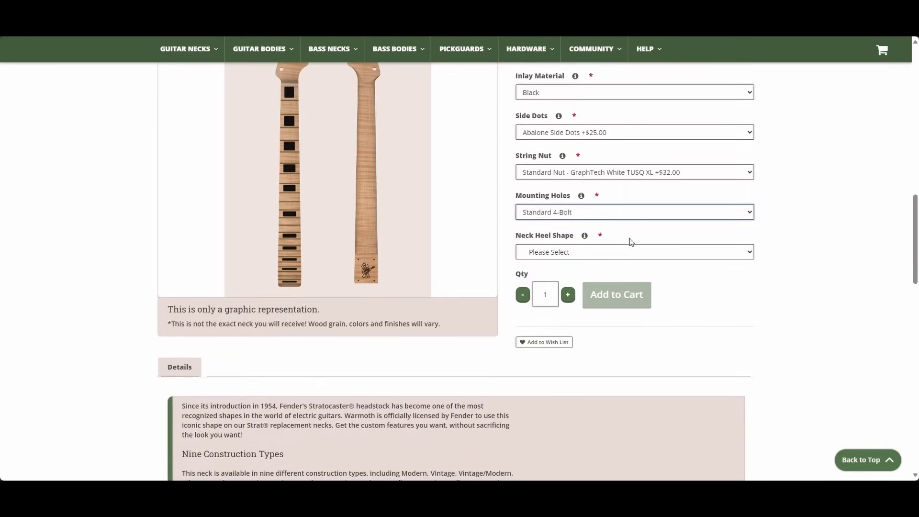
pyautogui.click(574, 254)
pyautogui.click(558, 277)
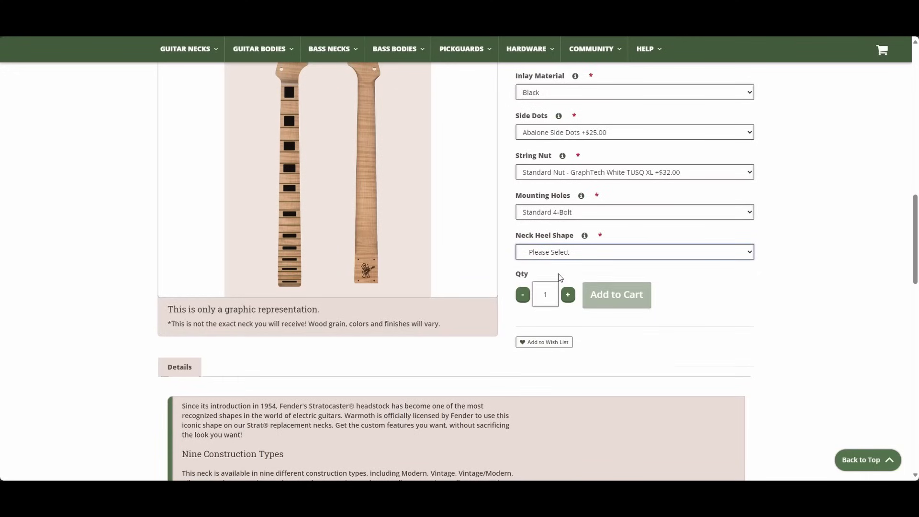
pyautogui.click(545, 293)
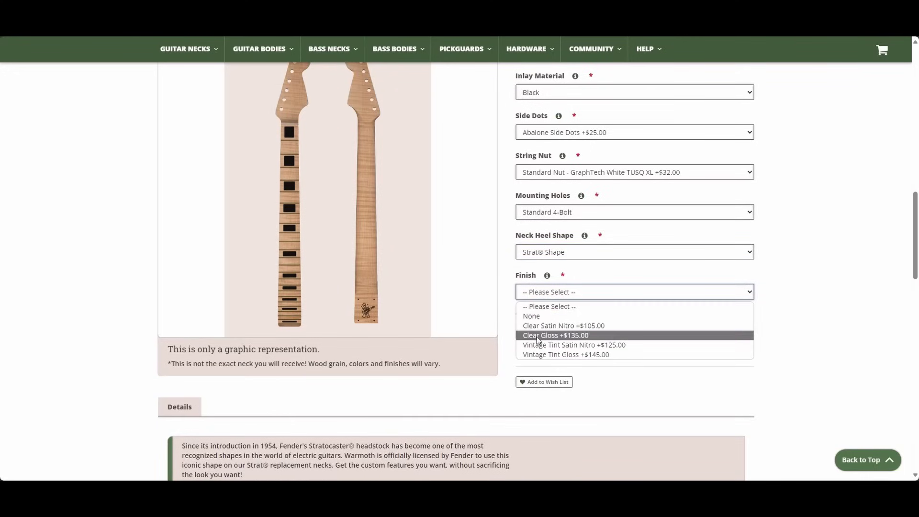
pyautogui.click(536, 354)
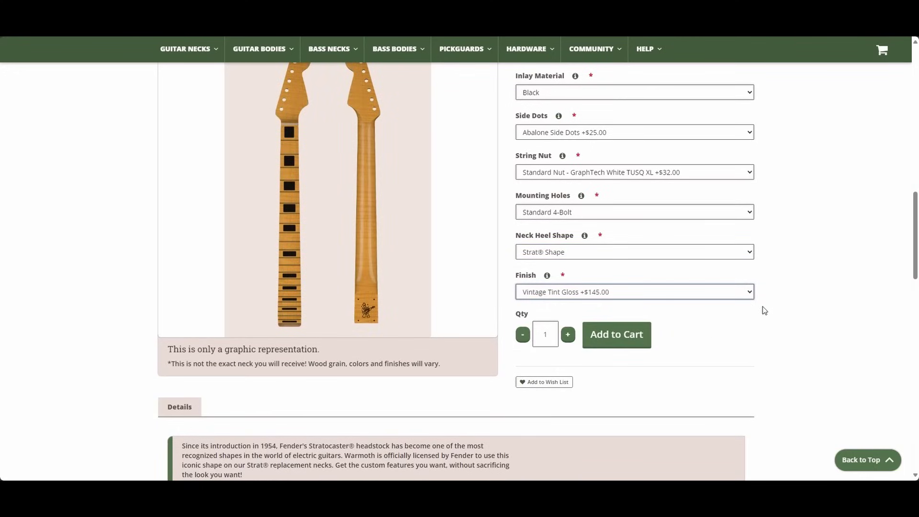
pyautogui.scroll(9, 763, 307)
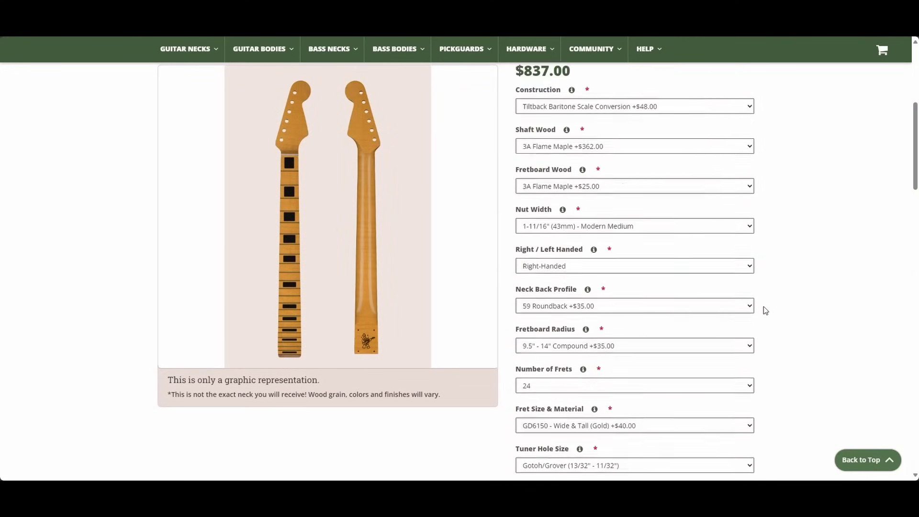
# Step: Change construction from Tiltback Baritone to Modern, dropping the price to $457.00 and clearing the fret count
pyautogui.scroll(2, 763, 306)
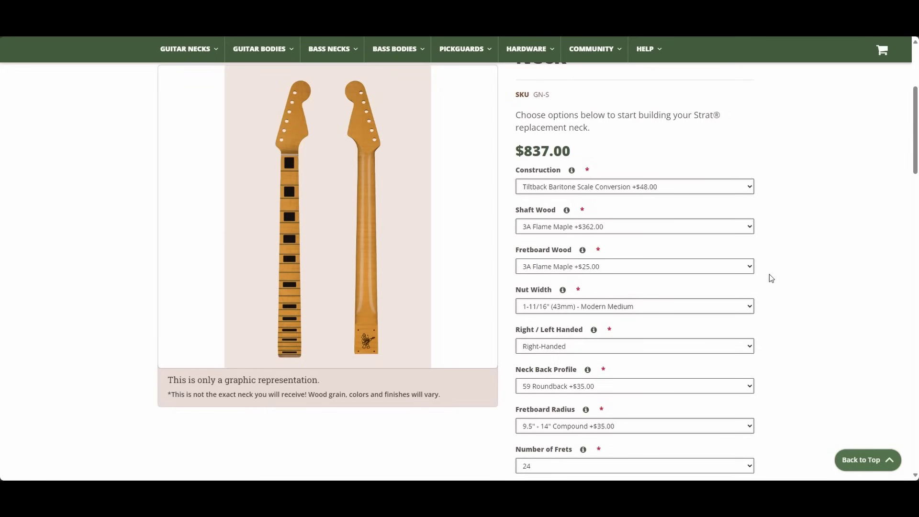
pyautogui.click(670, 187)
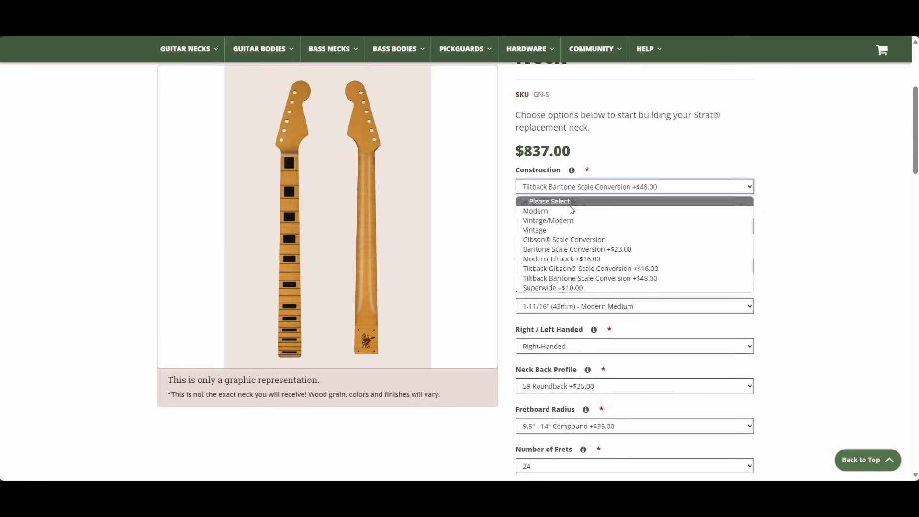
pyautogui.click(663, 181)
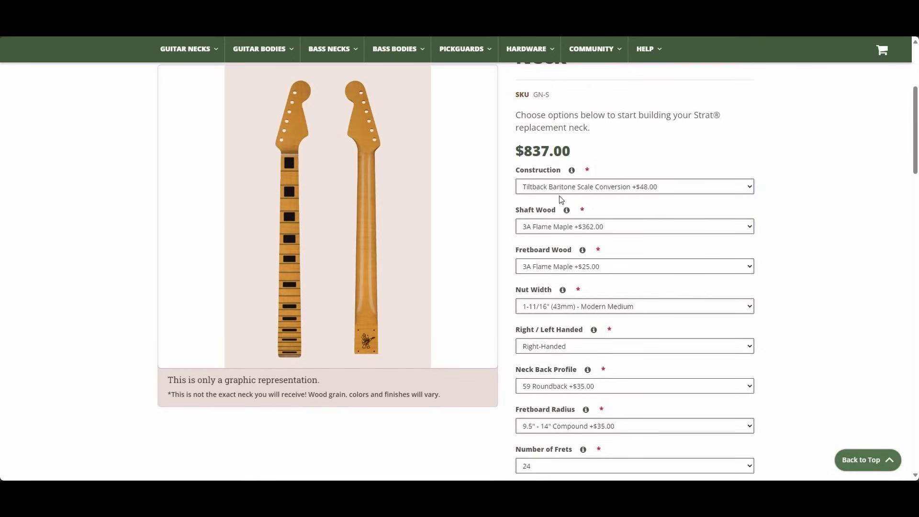
pyautogui.click(611, 191)
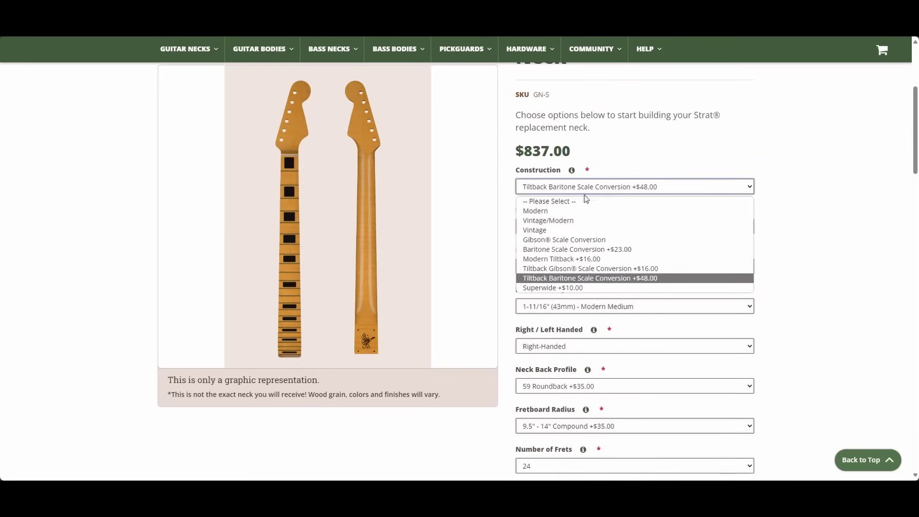
pyautogui.click(551, 212)
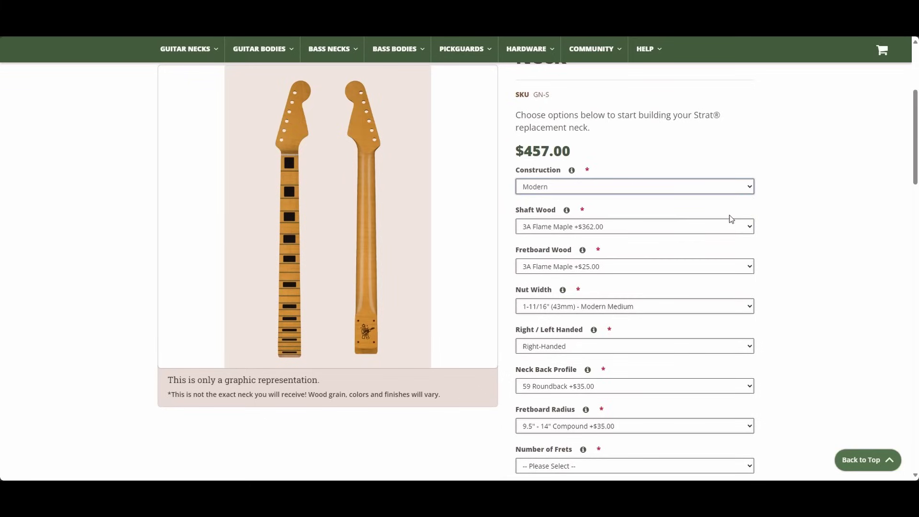
# Step: Set the Number of Frets option to 22 frets
pyautogui.scroll(-1, 608, 206)
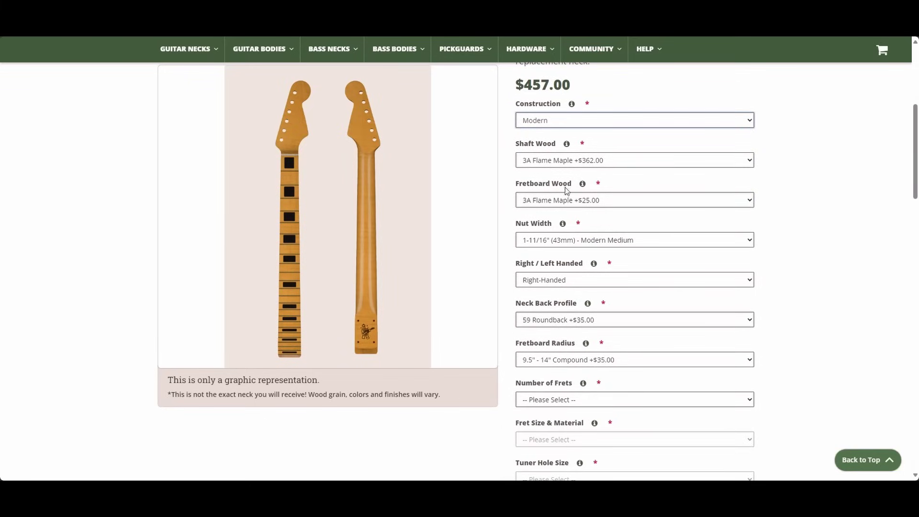
pyautogui.scroll(-2, 594, 181)
pyautogui.scroll(-1, 599, 194)
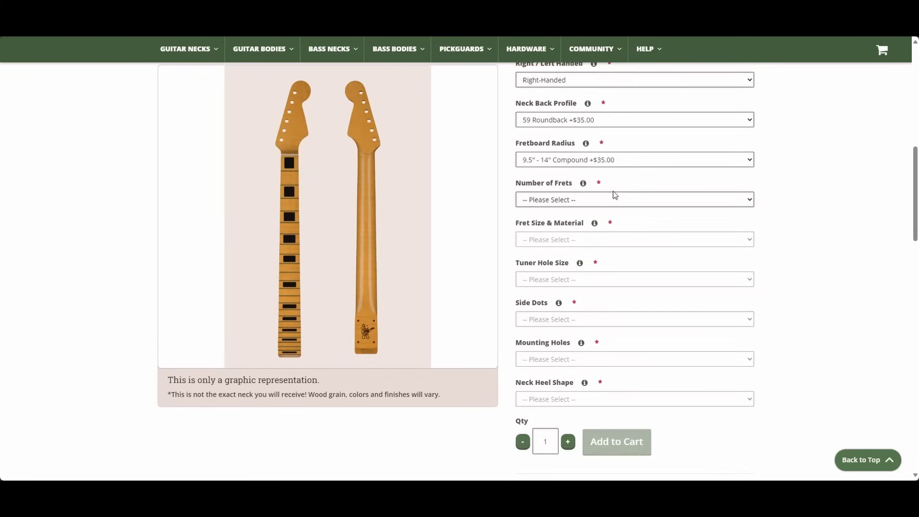
pyautogui.click(562, 200)
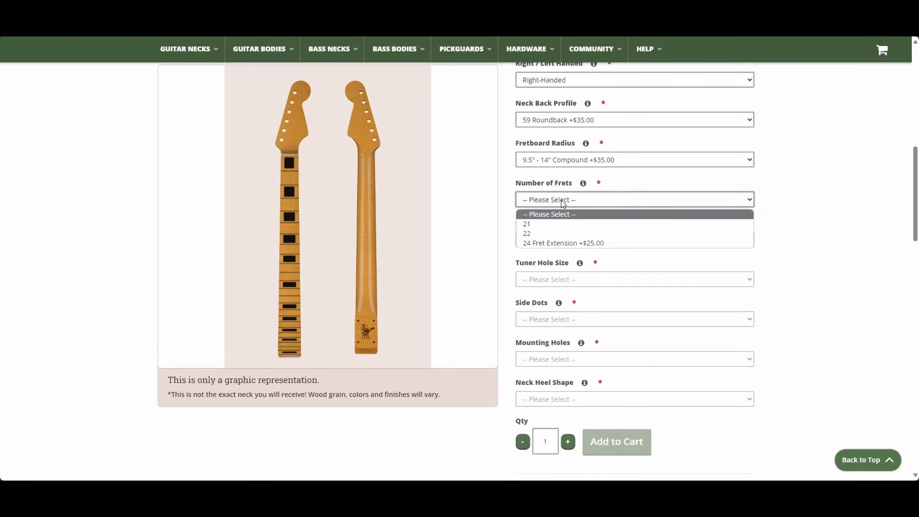
pyautogui.click(565, 234)
# Step: Set Scallops to None and the neck binding to Black Binding
pyautogui.scroll(-1, 663, 194)
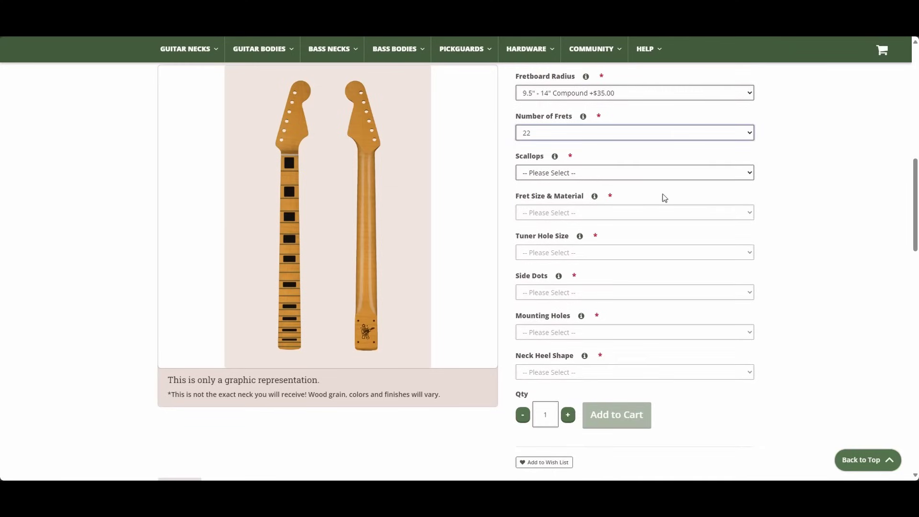
pyautogui.click(584, 174)
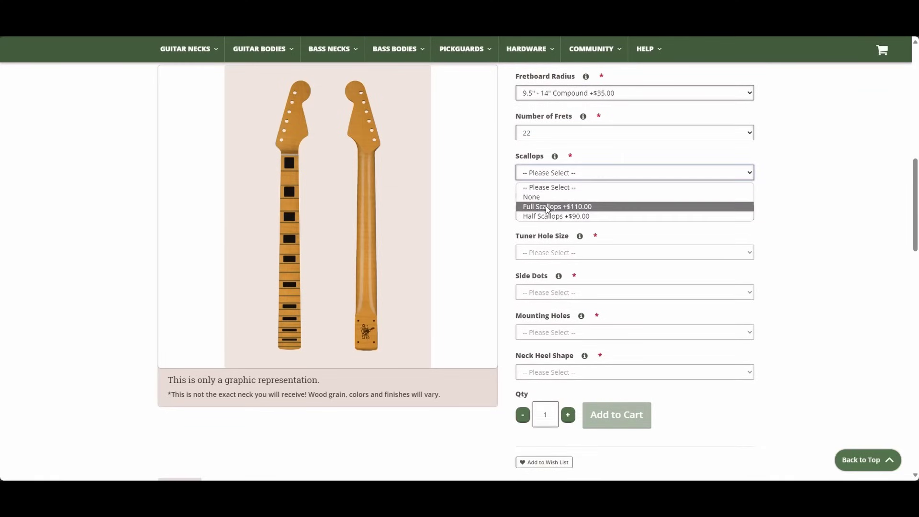
pyautogui.click(783, 166)
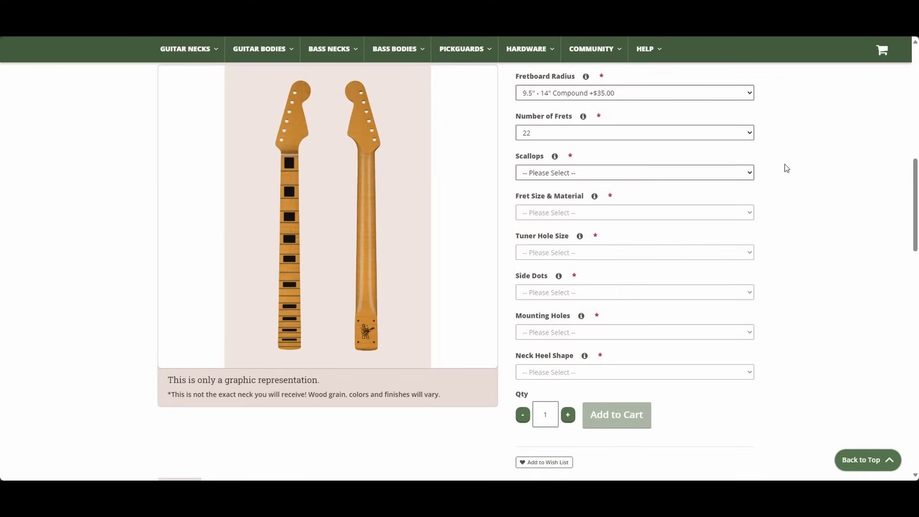
pyautogui.click(623, 175)
pyautogui.click(580, 197)
pyautogui.click(575, 214)
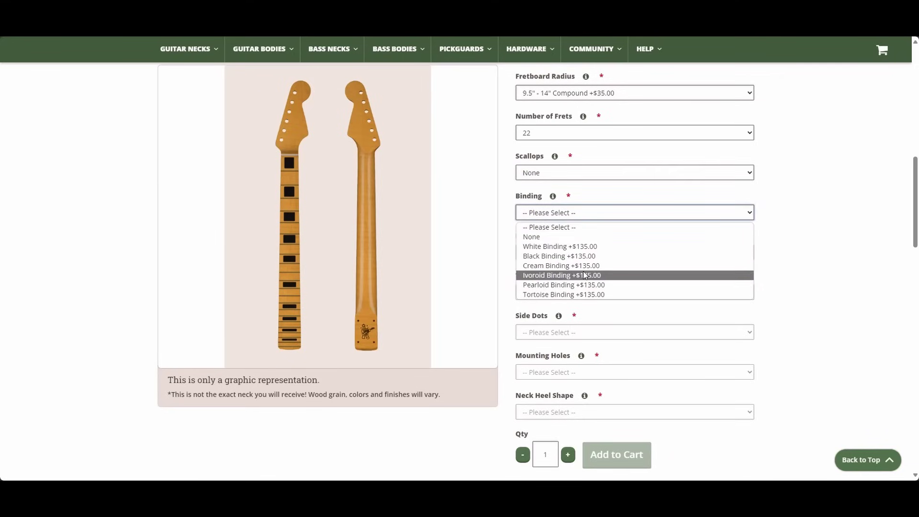
pyautogui.click(557, 257)
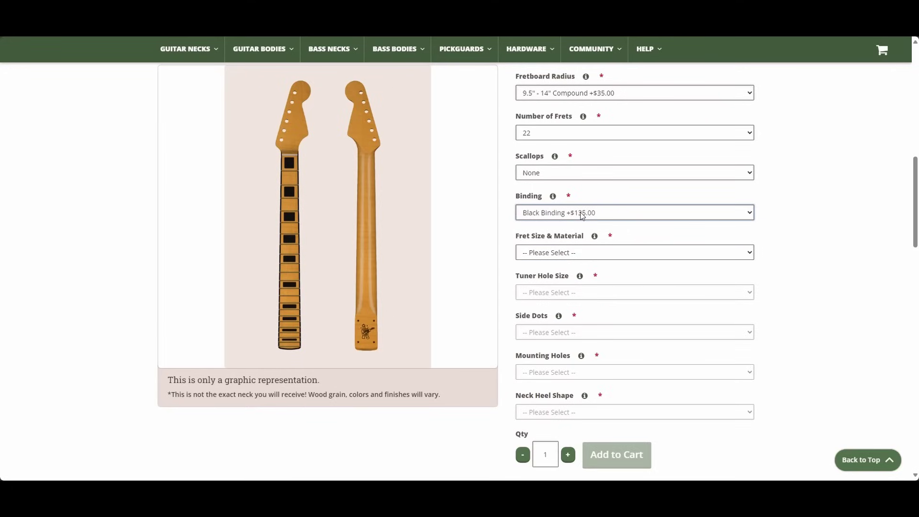
# Step: Try Full Scallops with no binding, and choose 6100 Jumbo nickel frets
pyautogui.click(573, 178)
pyautogui.click(565, 207)
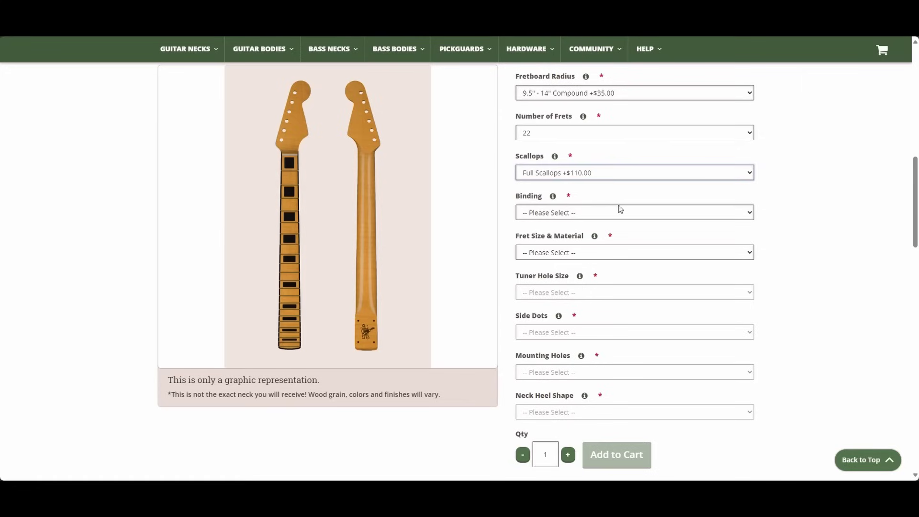
pyautogui.click(546, 216)
pyautogui.click(546, 236)
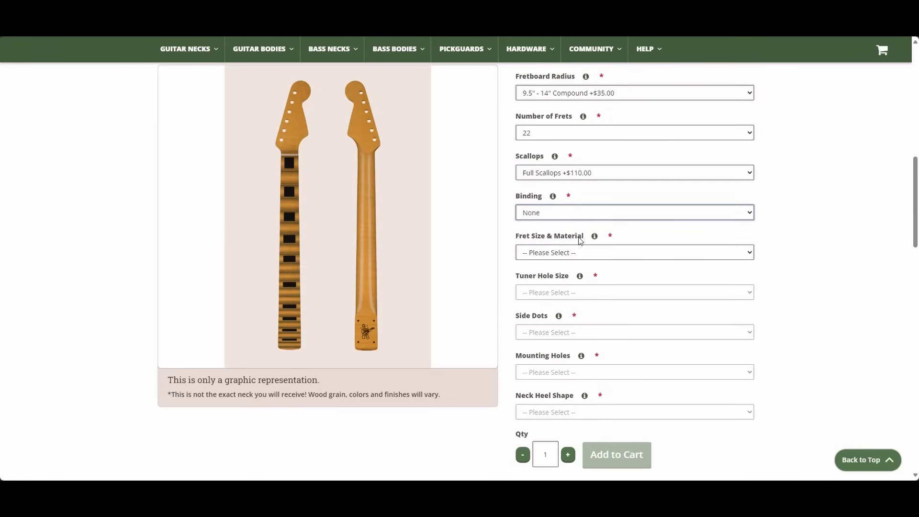
pyautogui.click(553, 252)
pyautogui.click(555, 277)
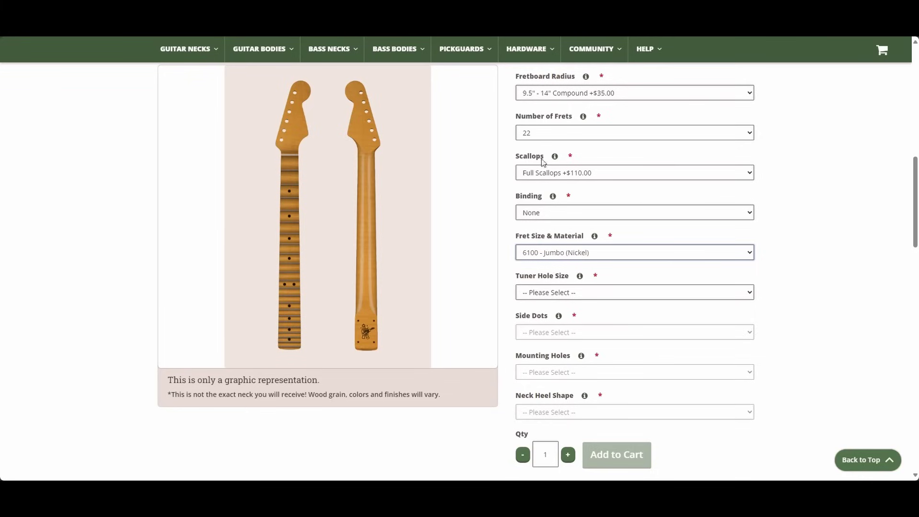
# Step: Revert Scallops to None and the binding back to Black Binding
pyautogui.click(591, 177)
pyautogui.click(555, 197)
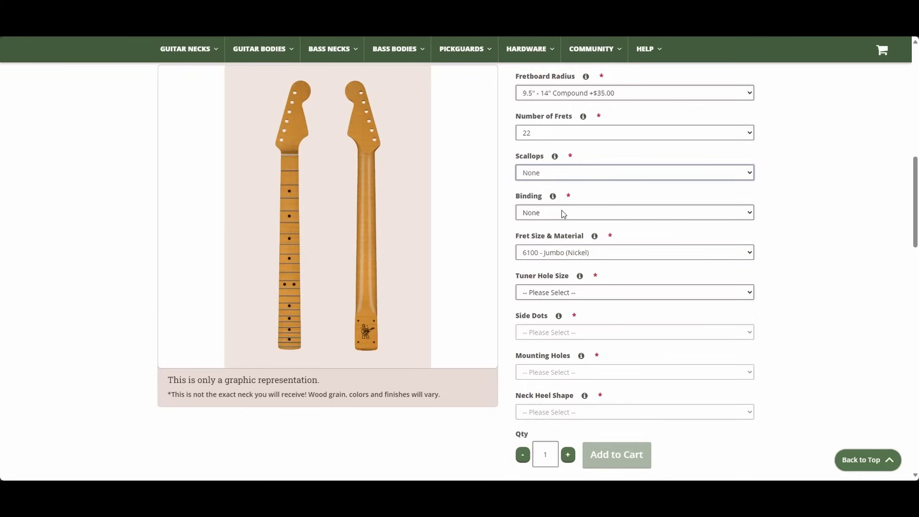
pyautogui.click(562, 211)
pyautogui.click(560, 256)
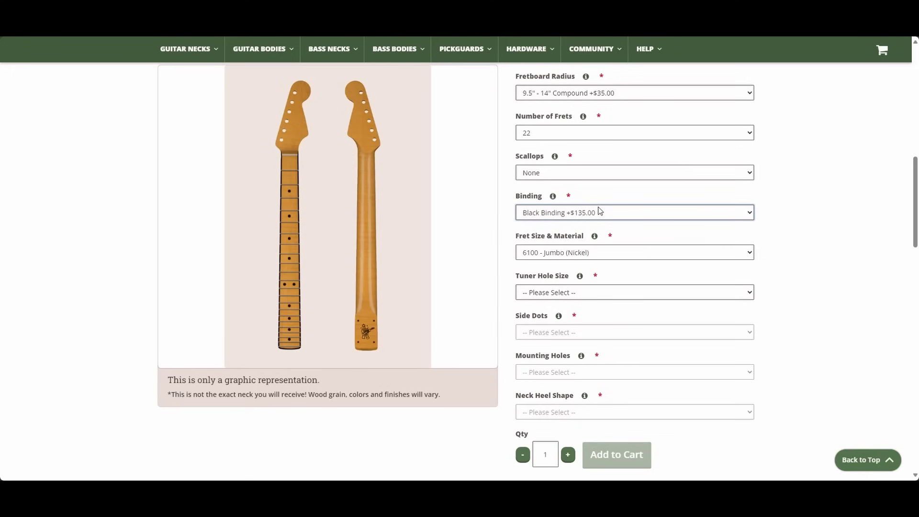
pyautogui.scroll(-1, 575, 230)
pyautogui.click(575, 188)
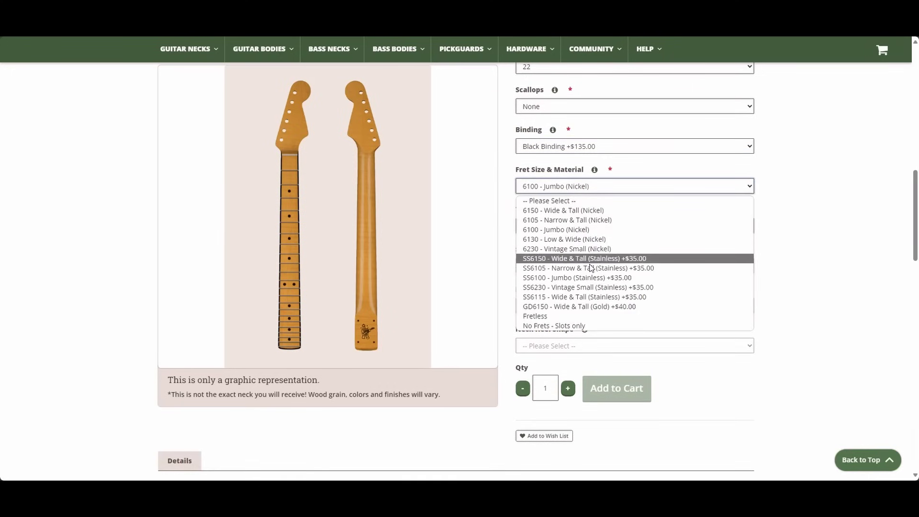
# Step: Switch to gold GD6150 Wide & Tall frets with Gotoh/Grover tuner holes
pyautogui.click(592, 311)
pyautogui.scroll(-1, 625, 193)
pyautogui.click(564, 159)
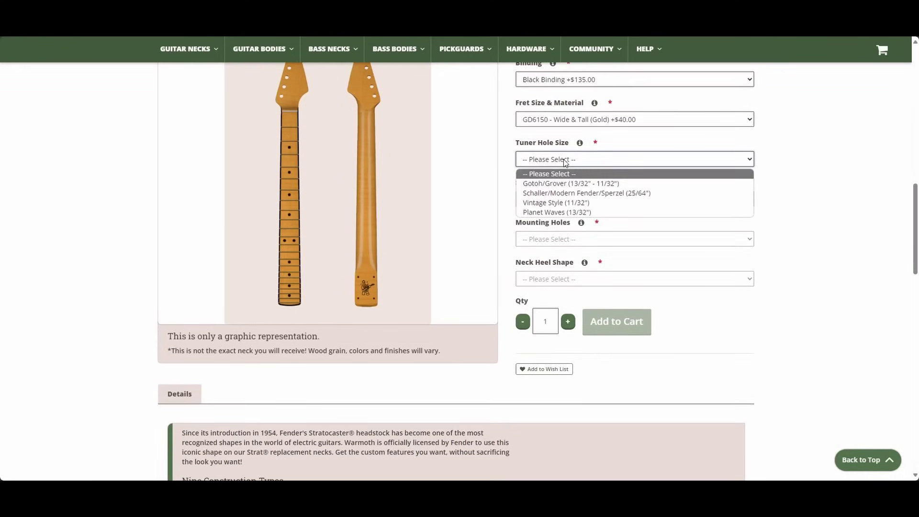
pyautogui.click(561, 183)
# Step: Give the fretboard black block inlays
pyautogui.click(554, 199)
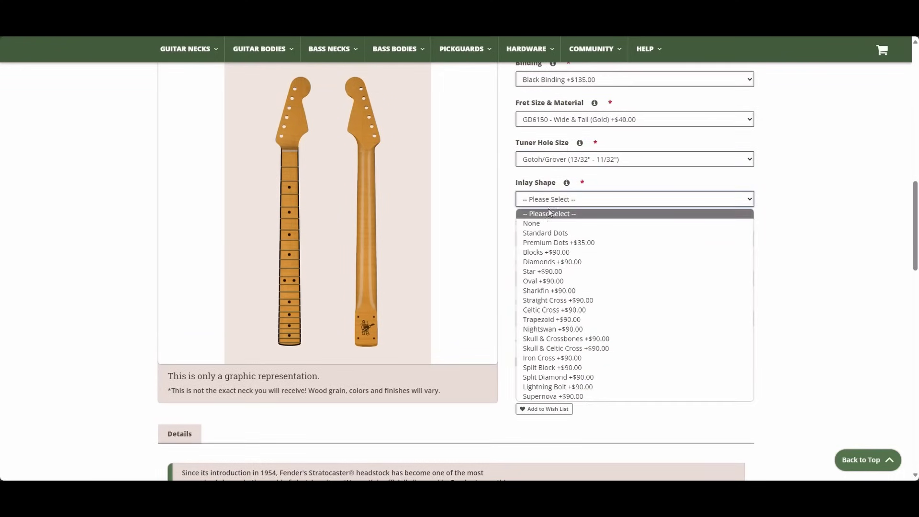
pyautogui.click(547, 252)
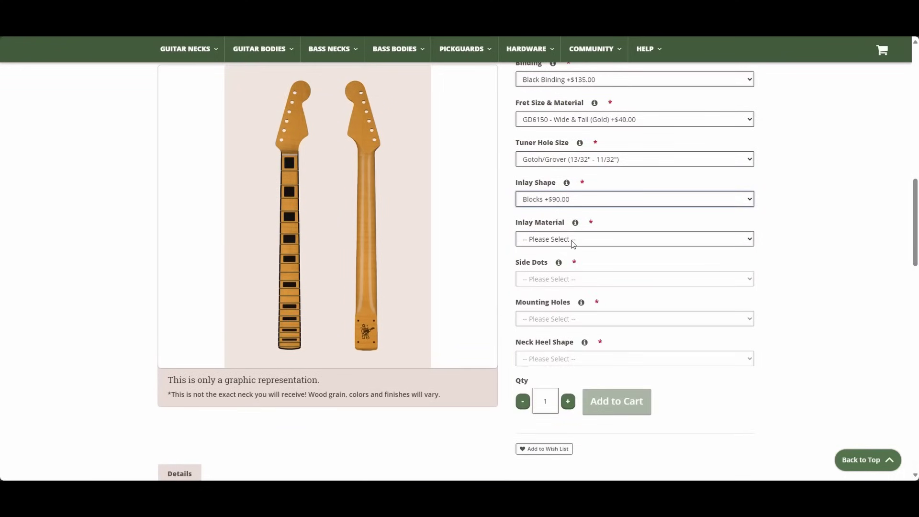
pyautogui.click(573, 243)
pyautogui.click(549, 264)
# Step: Choose Moon Glow side dots, after briefly picking white ones
pyautogui.click(558, 281)
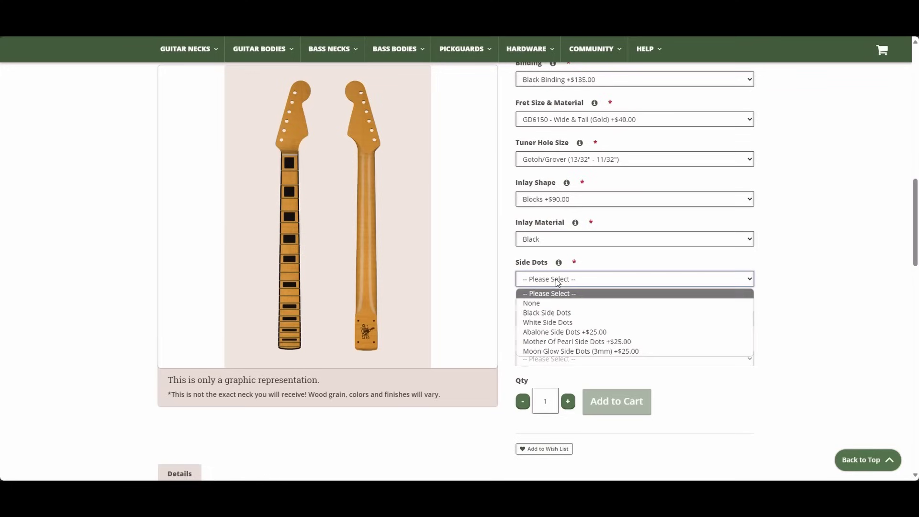
pyautogui.click(550, 325)
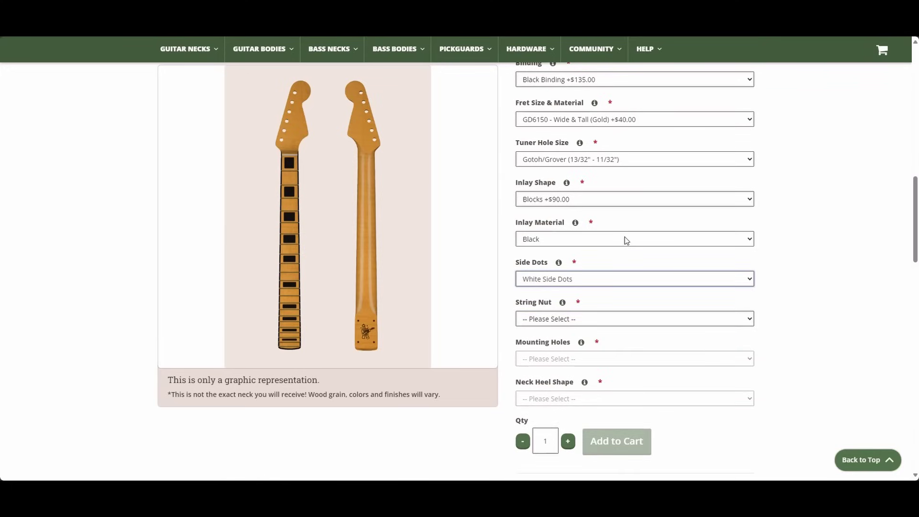
pyautogui.click(587, 280)
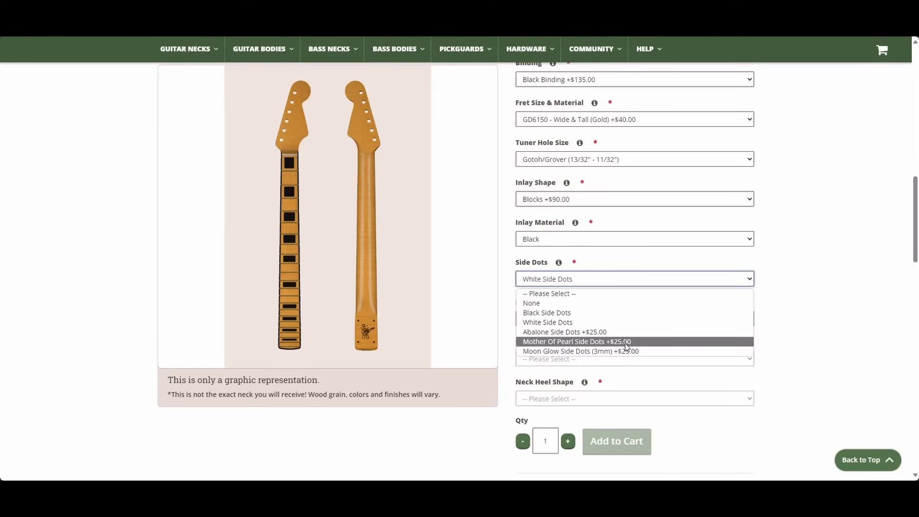
pyautogui.click(555, 351)
pyautogui.scroll(-3, 695, 225)
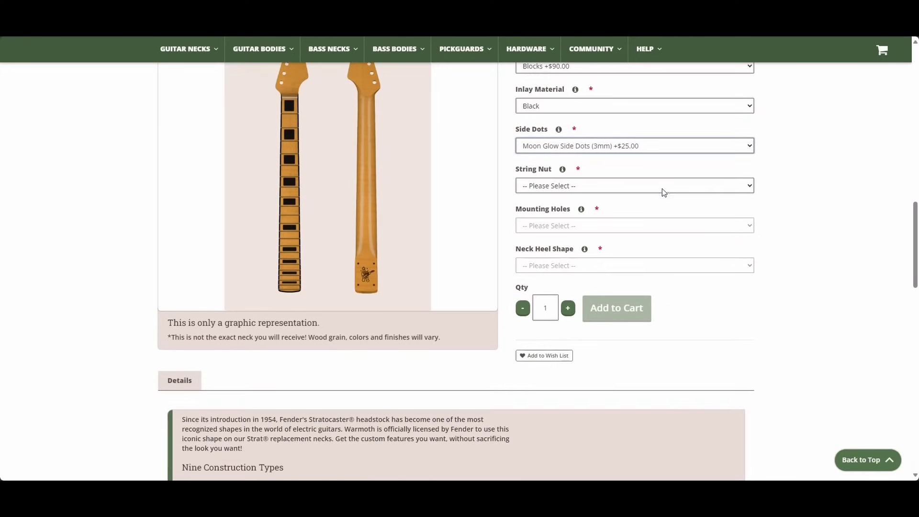
pyautogui.click(552, 187)
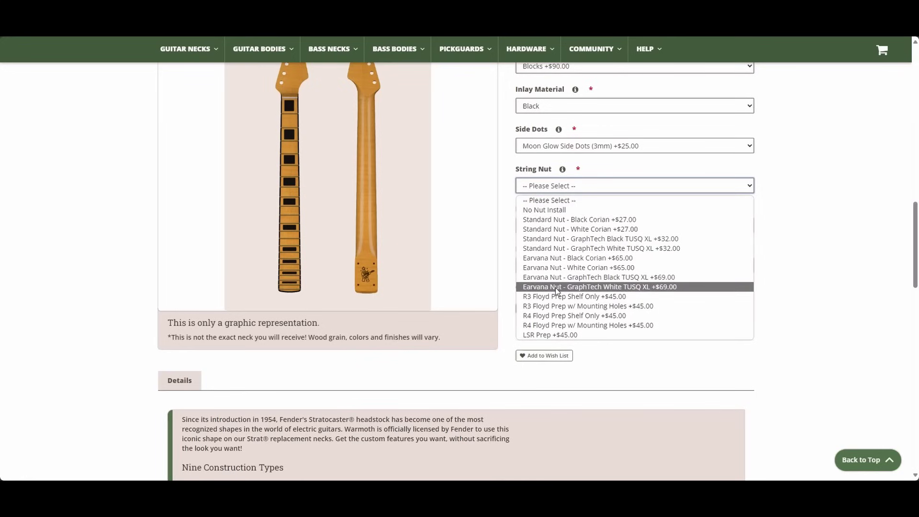
# Step: Choose the Earvana GraphTech Black TUSQ XL nut and Standard 4-Bolt mounting holes
pyautogui.click(615, 279)
pyautogui.click(552, 229)
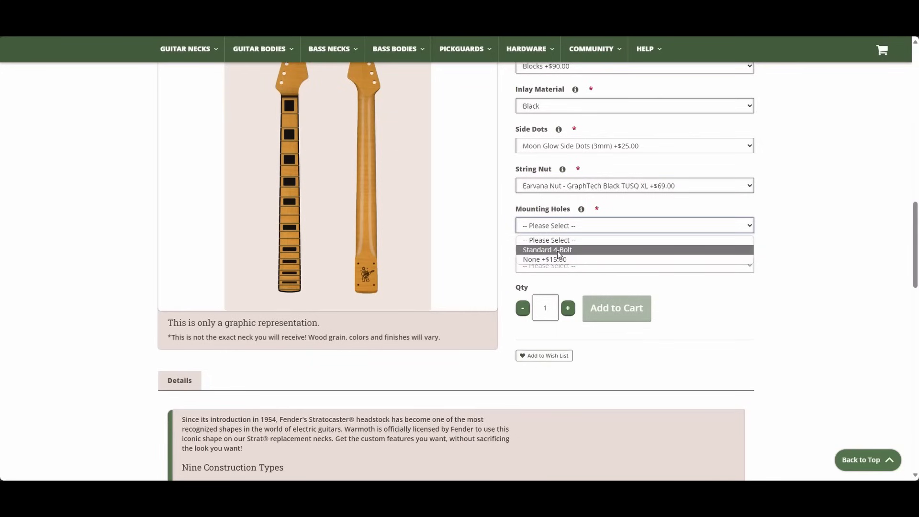
pyautogui.click(556, 251)
# Step: Give the neck a Strat® Shape heel and Vintage Tint Gloss finish, totalling $961.00
pyautogui.scroll(-1, 615, 245)
pyautogui.click(547, 200)
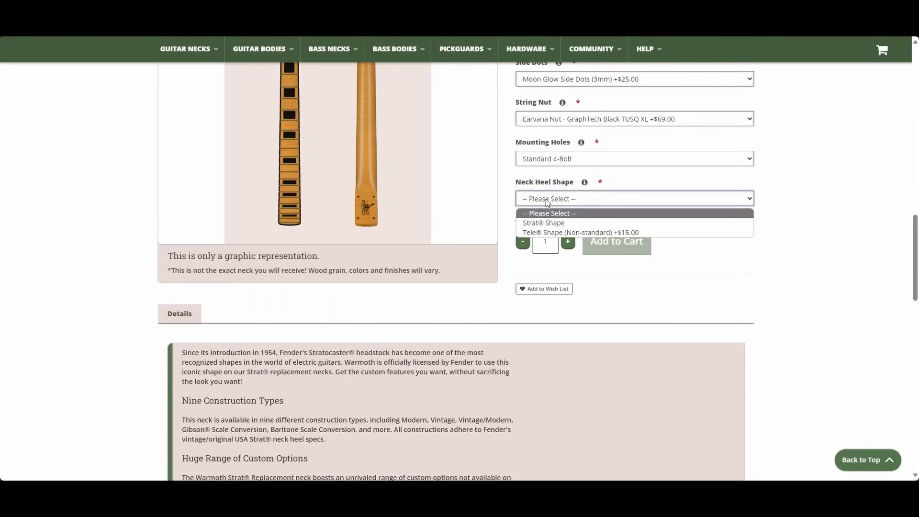
pyautogui.click(557, 224)
pyautogui.click(553, 239)
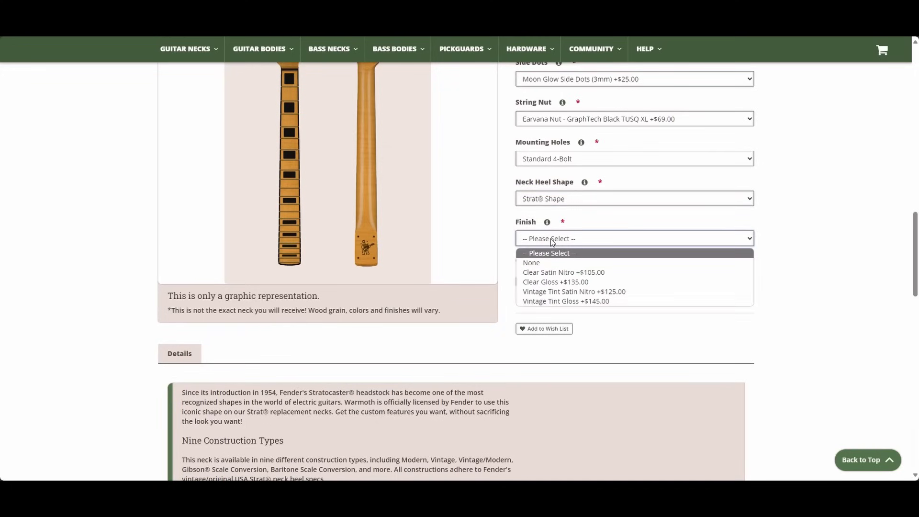
pyautogui.click(559, 300)
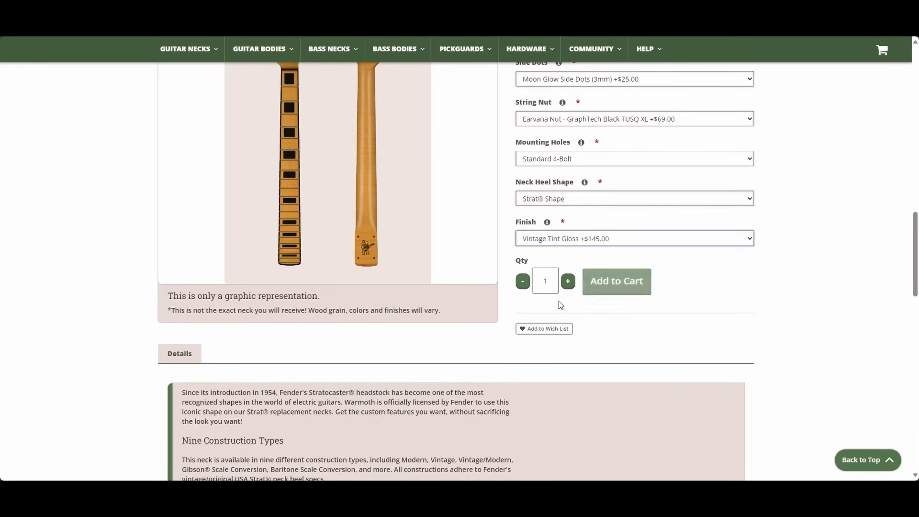
pyautogui.scroll(15, 775, 250)
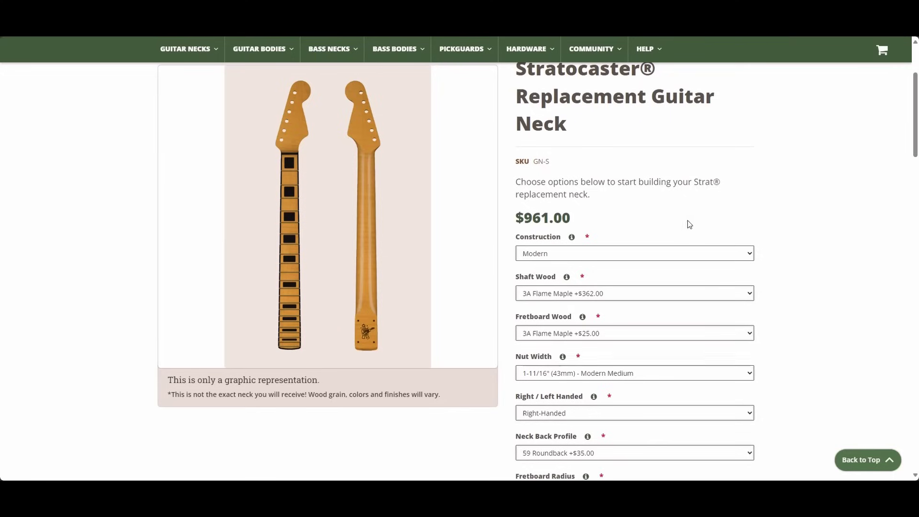
pyautogui.scroll(-10, 812, 197)
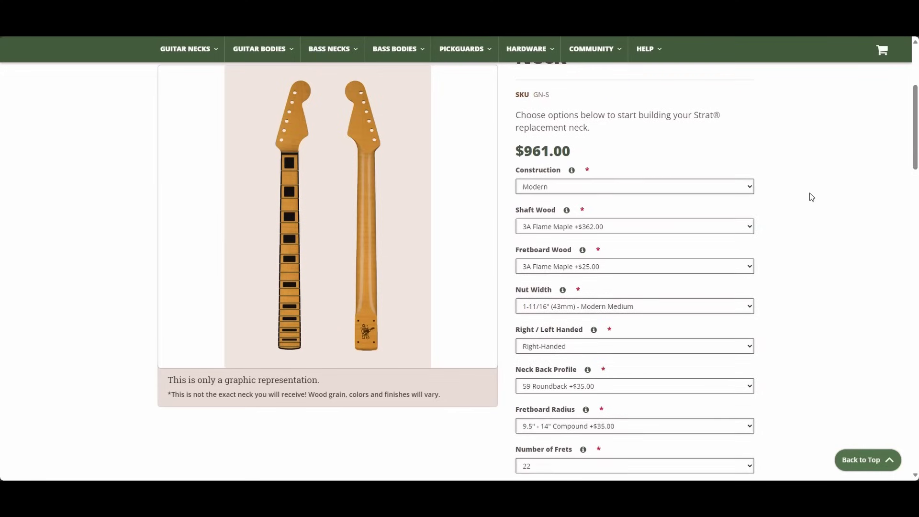
pyautogui.scroll(-3, 812, 196)
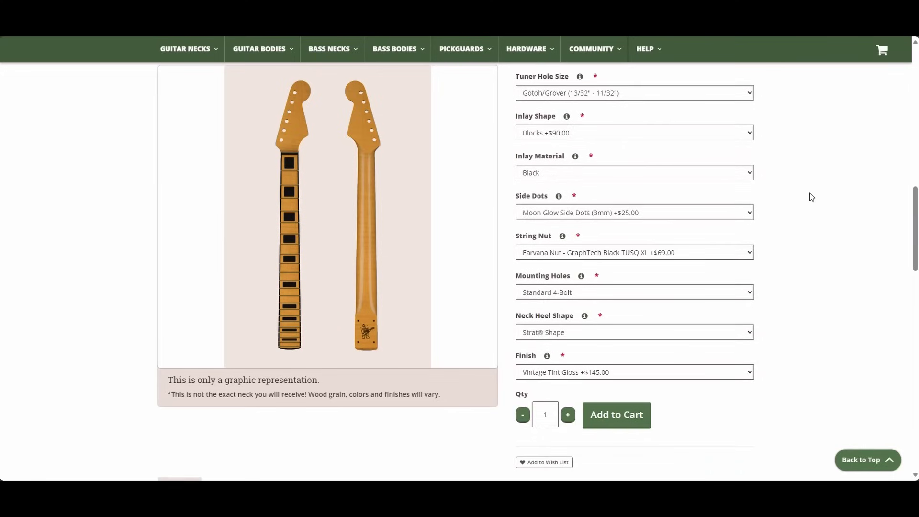
pyautogui.scroll(1, 807, 203)
pyautogui.scroll(12, 806, 204)
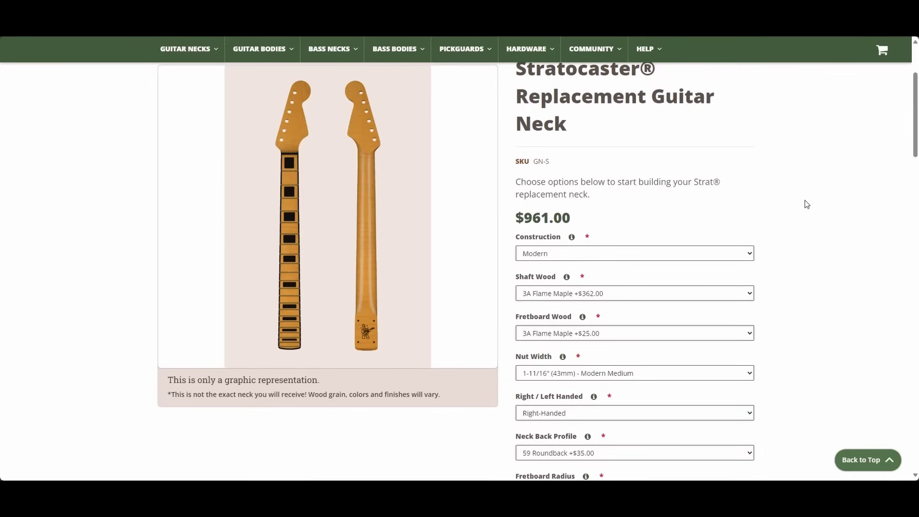
pyautogui.scroll(-1, 807, 204)
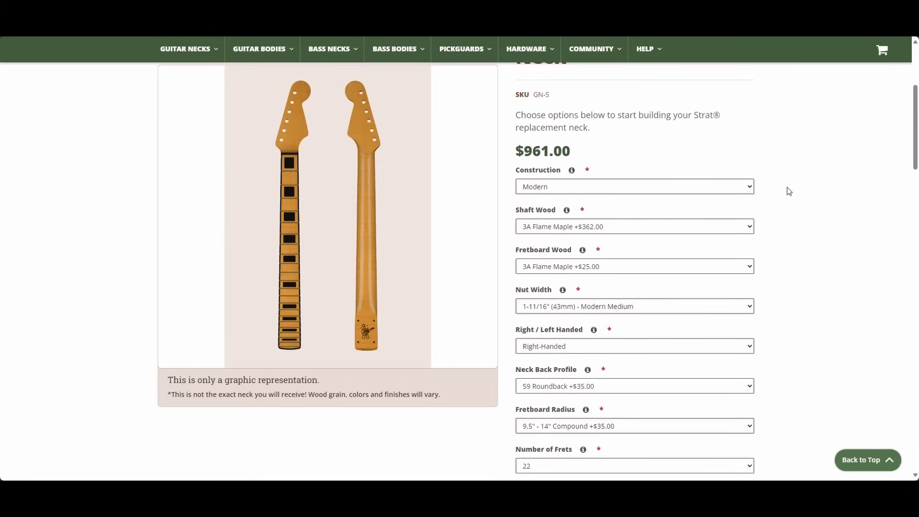
pyautogui.press('F5')
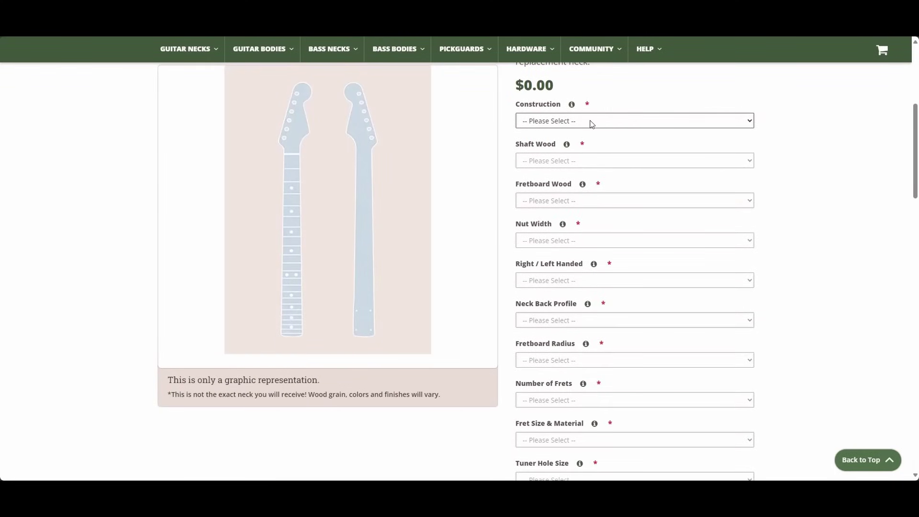
# Step: Choose Vintage/Modern construction with a Maple shaft
pyautogui.click(591, 123)
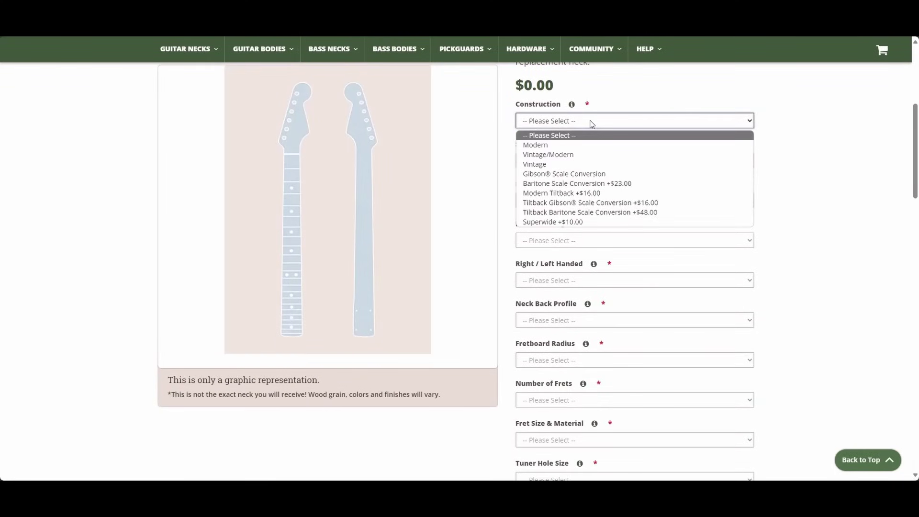
pyautogui.click(568, 155)
pyautogui.click(569, 161)
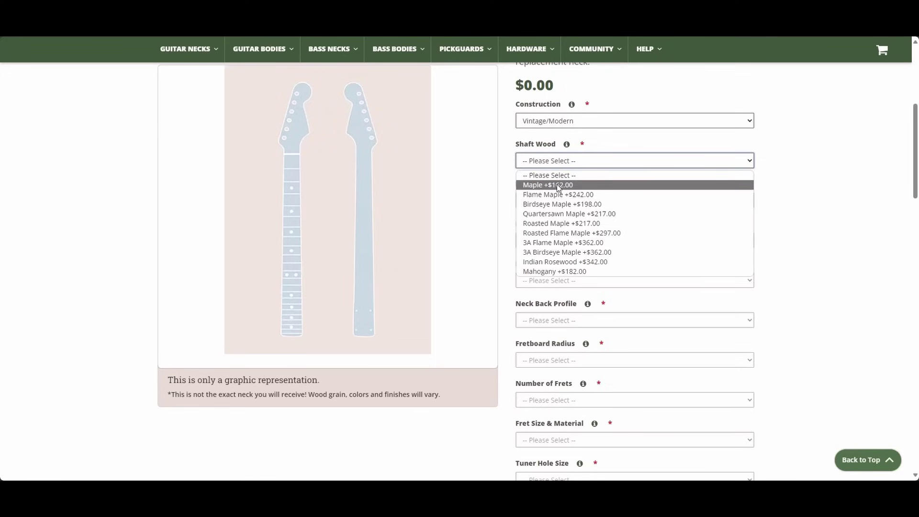
pyautogui.click(558, 185)
# Step: Set the fretboard wood to Indian Rosewood (Dark), bringing the price to $212.00
pyautogui.click(567, 201)
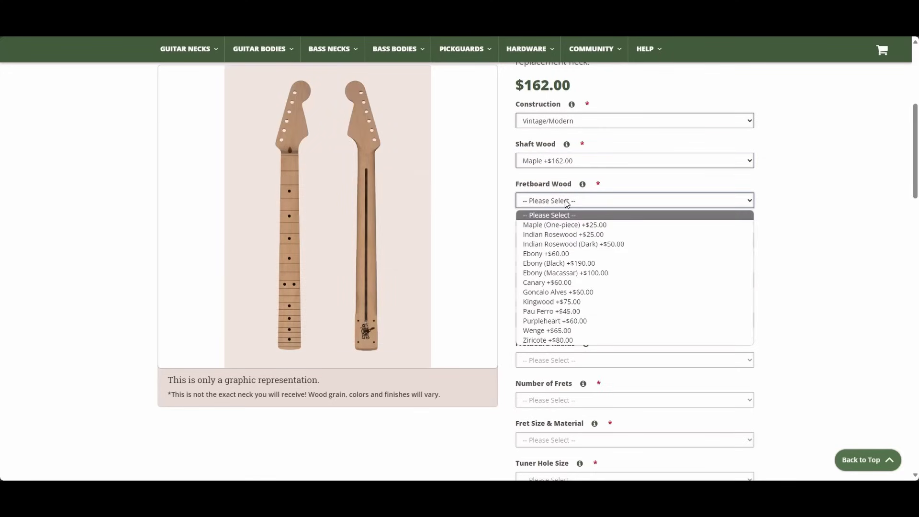
pyautogui.click(562, 235)
pyautogui.scroll(-1, 803, 205)
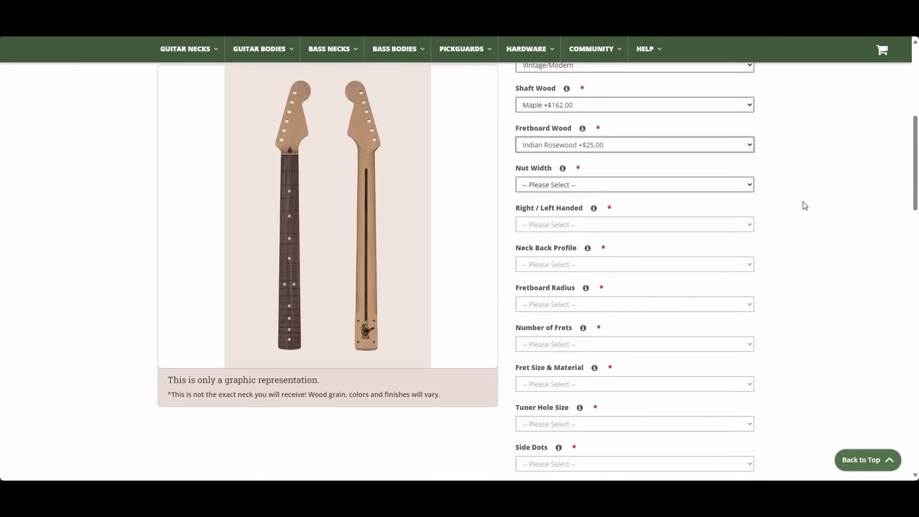
pyautogui.scroll(1, 802, 203)
pyautogui.click(607, 206)
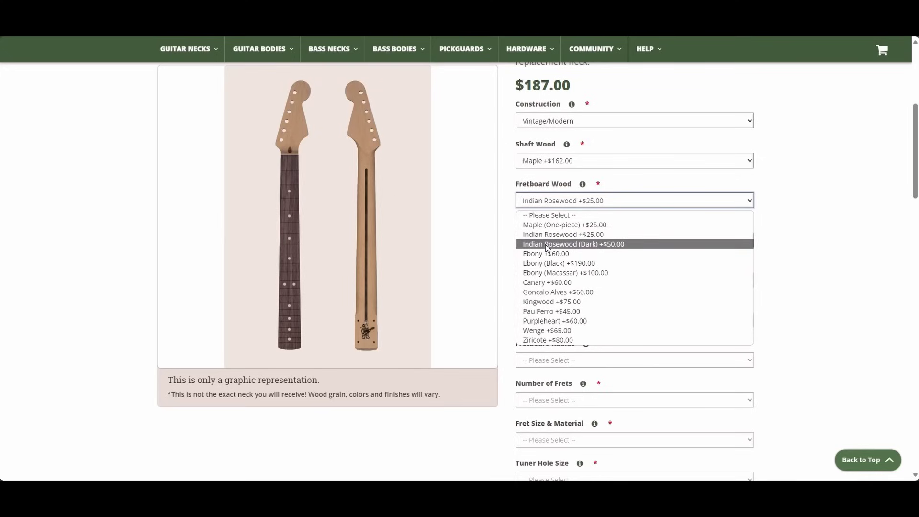
pyautogui.click(616, 246)
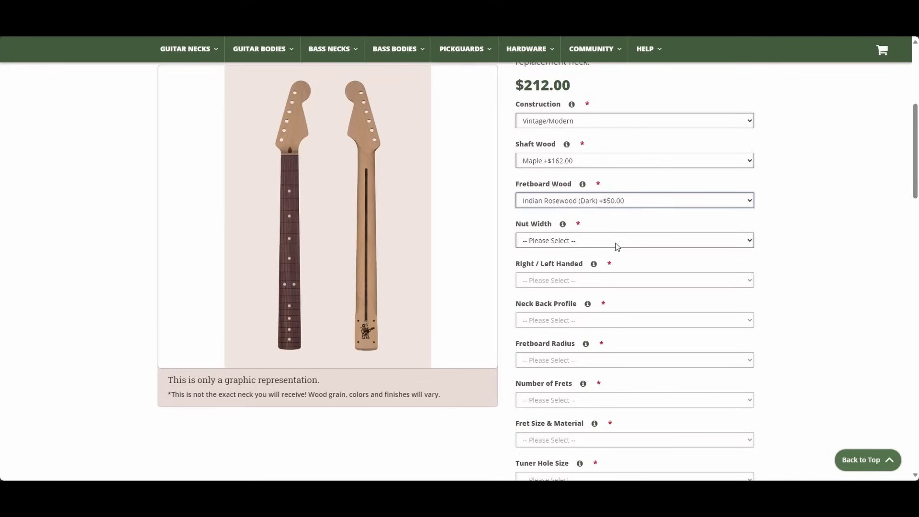
# Step: Set a 1.650" (42mm) Vintage Medium nut width and make the neck right-handed
pyautogui.scroll(-1, 689, 198)
pyautogui.scroll(1, 697, 167)
pyautogui.scroll(-1, 677, 197)
pyautogui.click(574, 176)
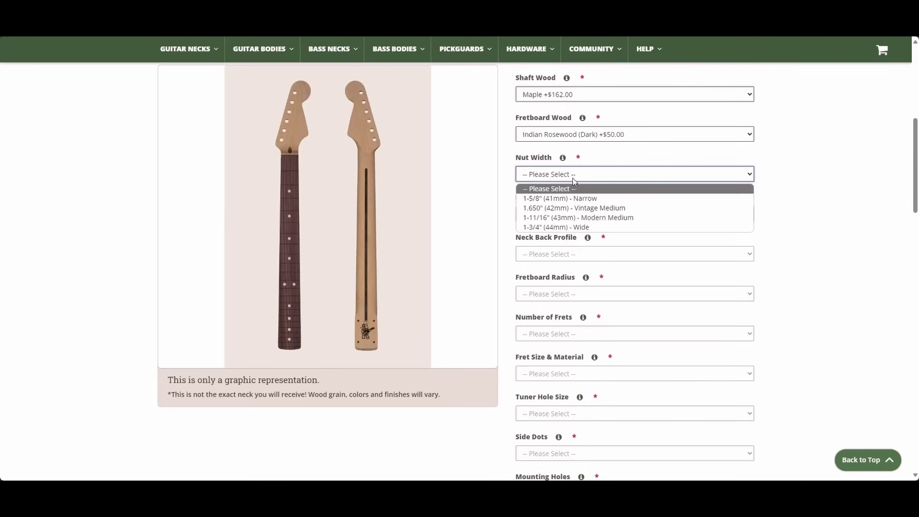
pyautogui.click(574, 208)
pyautogui.click(581, 216)
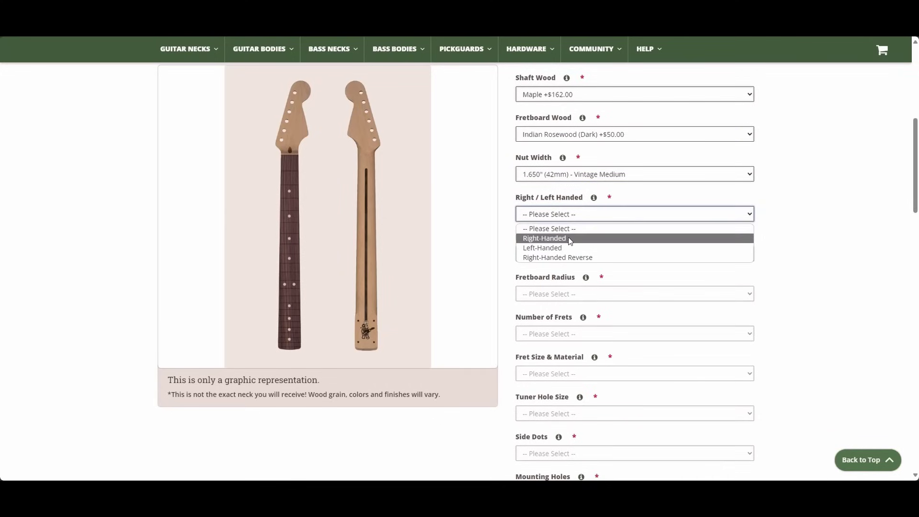
pyautogui.click(577, 238)
# Step: Choose the Standard Thin back profile and a Straight 12" fretboard radius
pyautogui.scroll(-1, 620, 201)
pyautogui.click(582, 191)
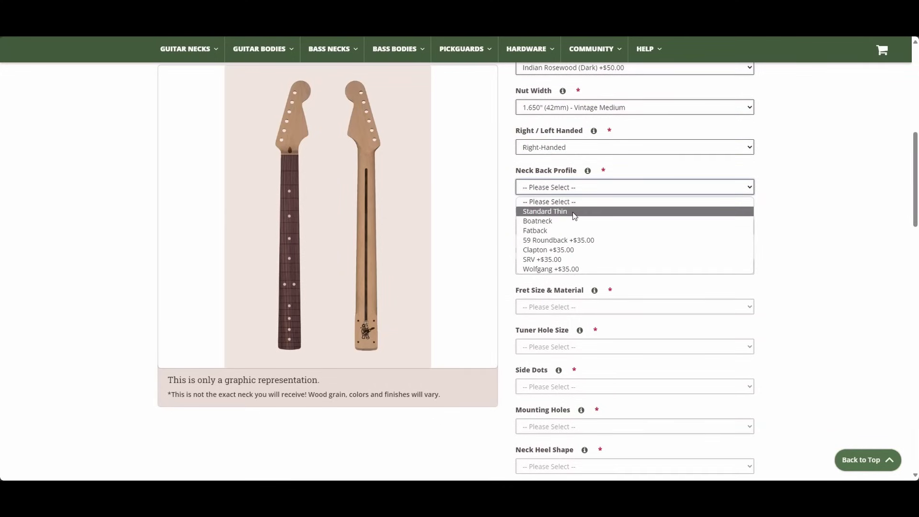
pyautogui.click(575, 212)
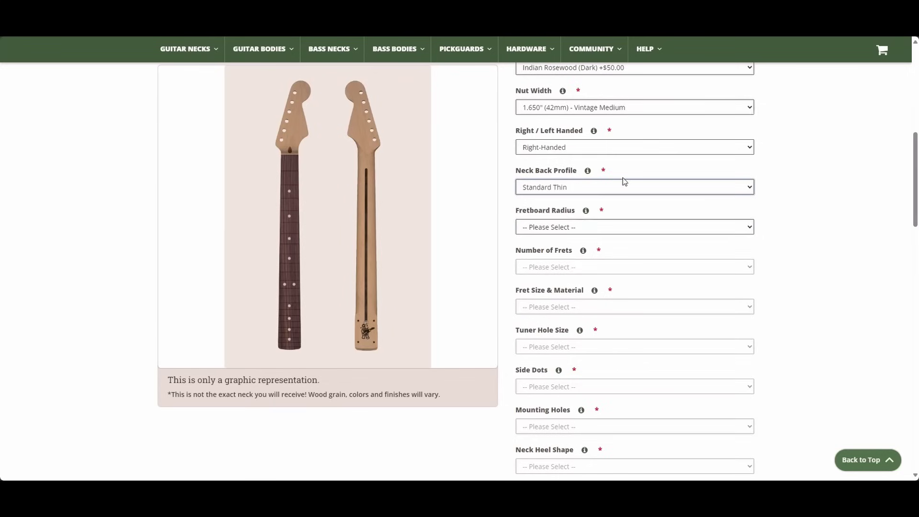
pyautogui.scroll(-1, 582, 181)
pyautogui.click(581, 163)
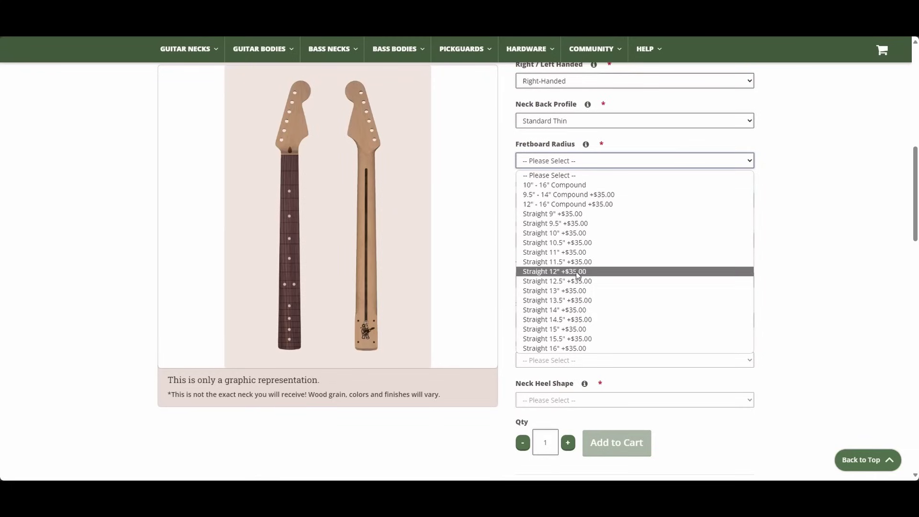
pyautogui.click(577, 272)
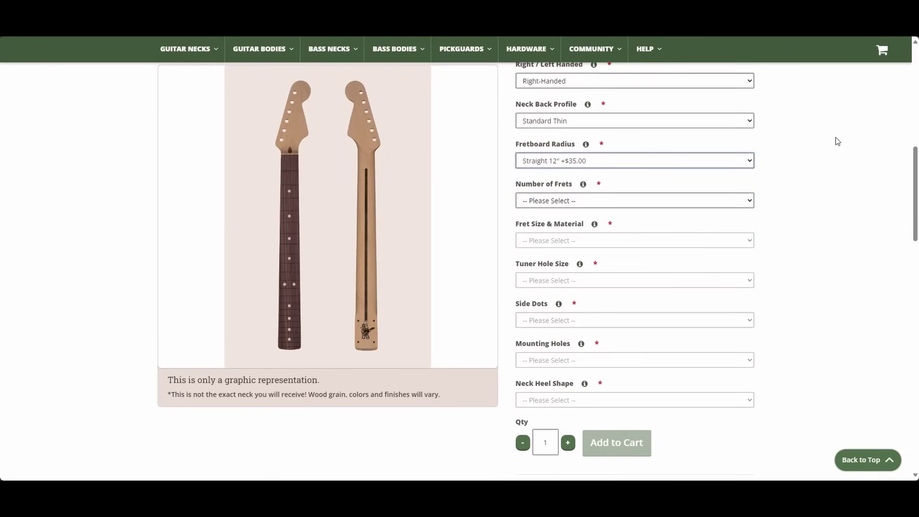
# Step: Select 22 frets and SS6150 Wide & Tall stainless fret wire, bringing the price to $282.00
pyautogui.scroll(-1, 837, 141)
pyautogui.click(580, 134)
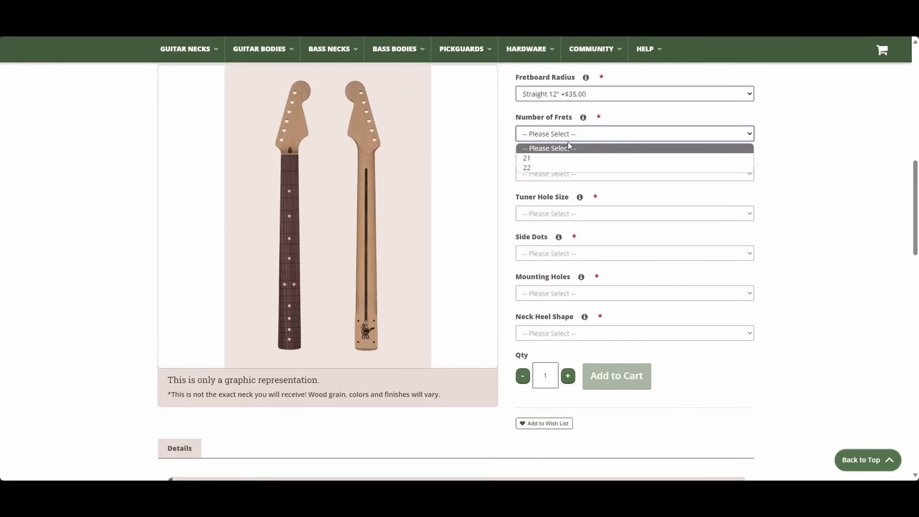
pyautogui.click(550, 167)
pyautogui.click(563, 175)
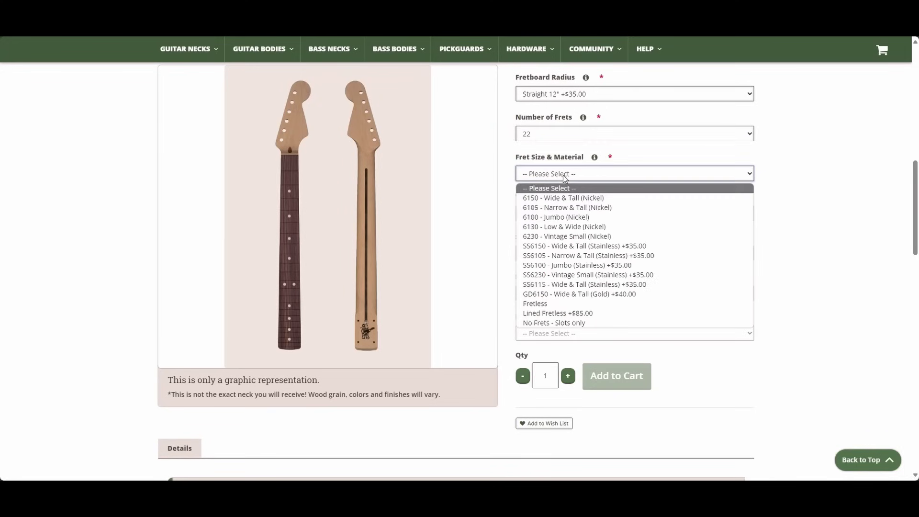
pyautogui.click(651, 246)
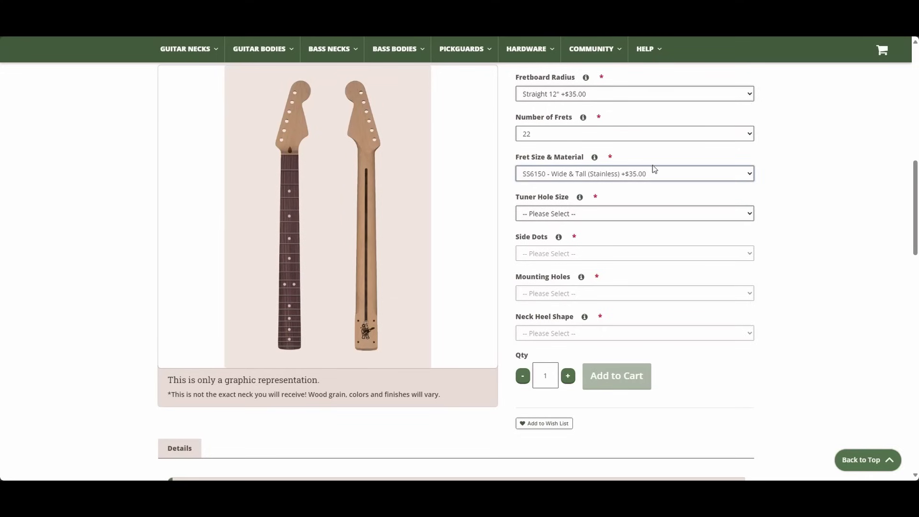
pyautogui.scroll(5, 663, 173)
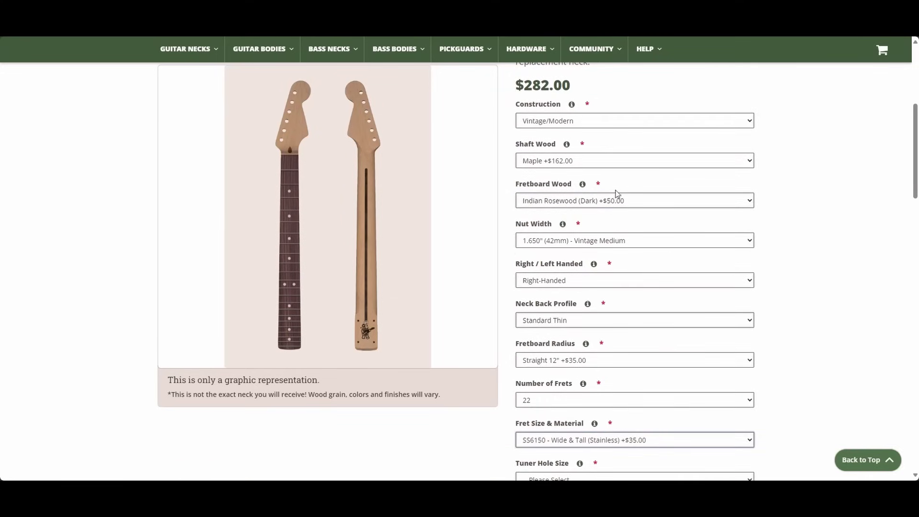
# Step: Choose Gotoh/Grover tuner holes and Cream Standard Dots inlays
pyautogui.scroll(-3, 688, 191)
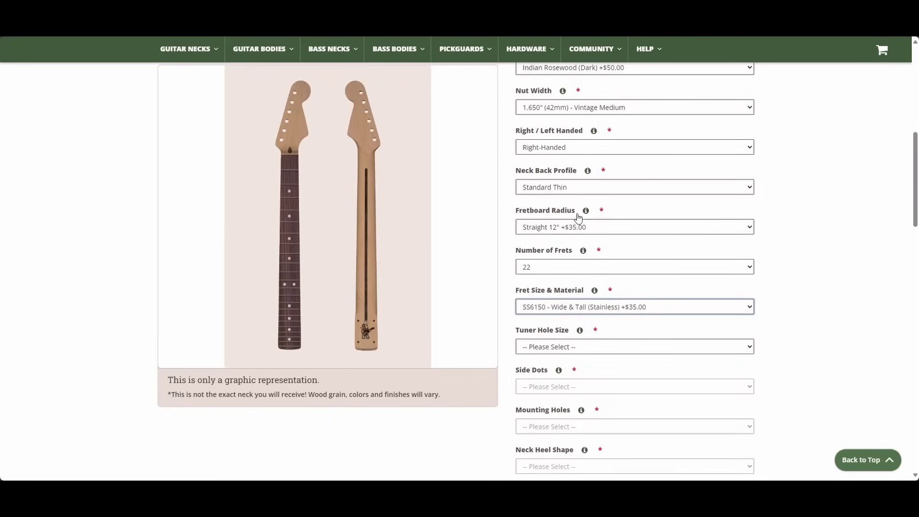
pyautogui.scroll(-1, 692, 201)
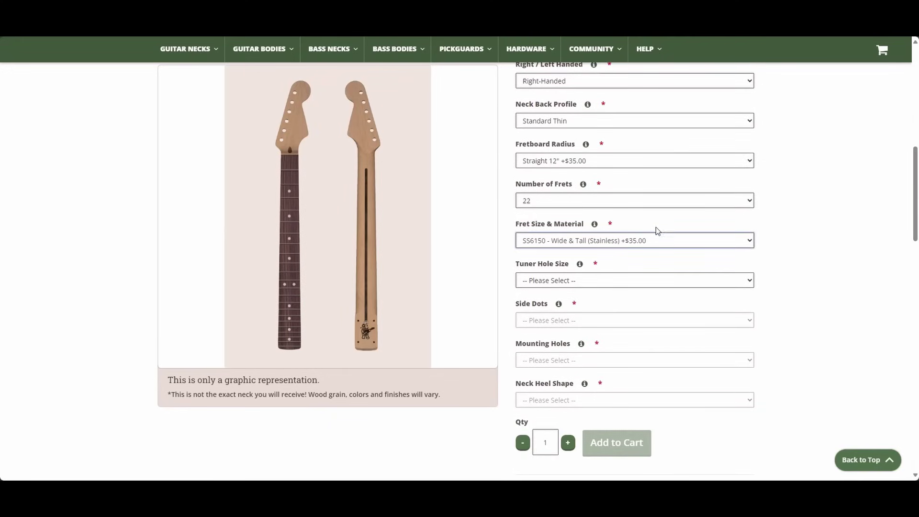
pyautogui.scroll(-1, 637, 235)
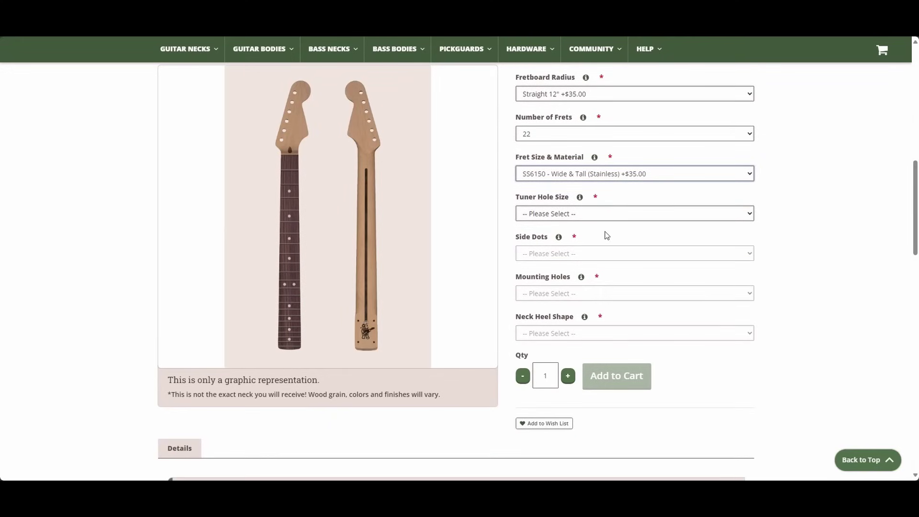
pyautogui.click(607, 215)
pyautogui.click(560, 238)
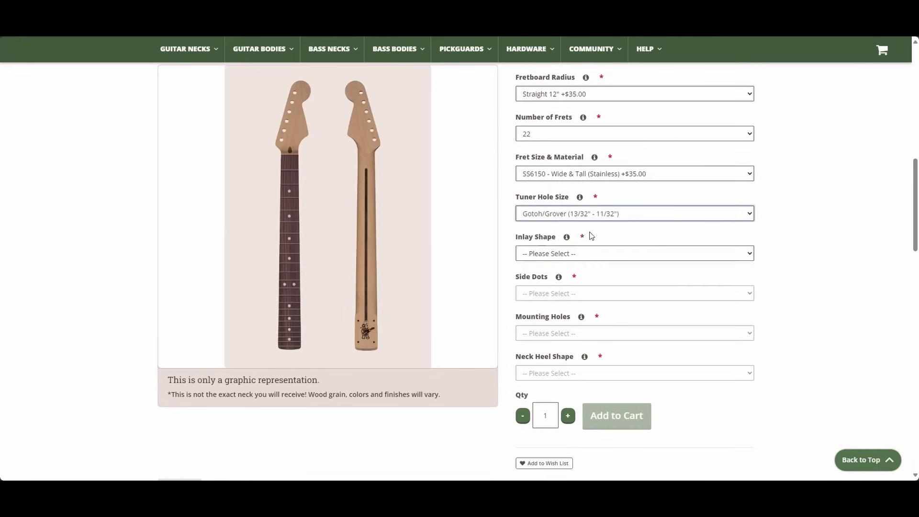
pyautogui.scroll(-1, 594, 238)
pyautogui.click(588, 188)
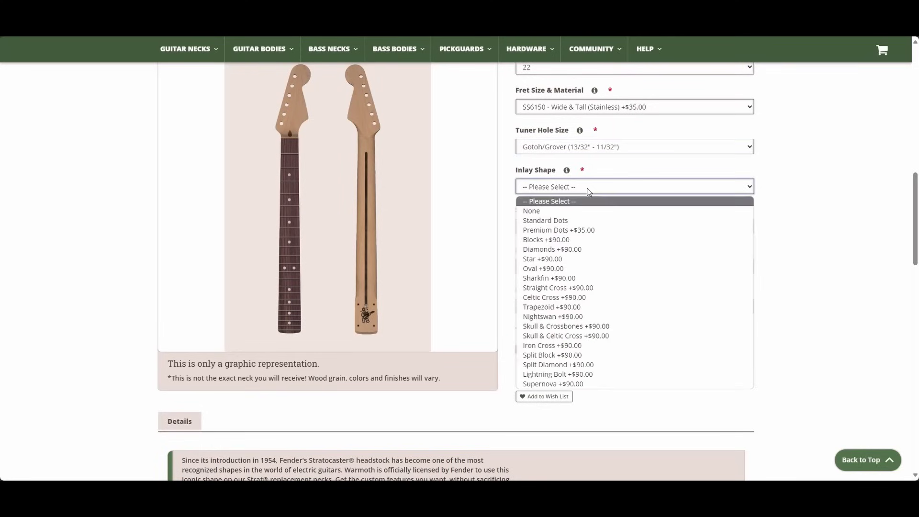
pyautogui.click(567, 221)
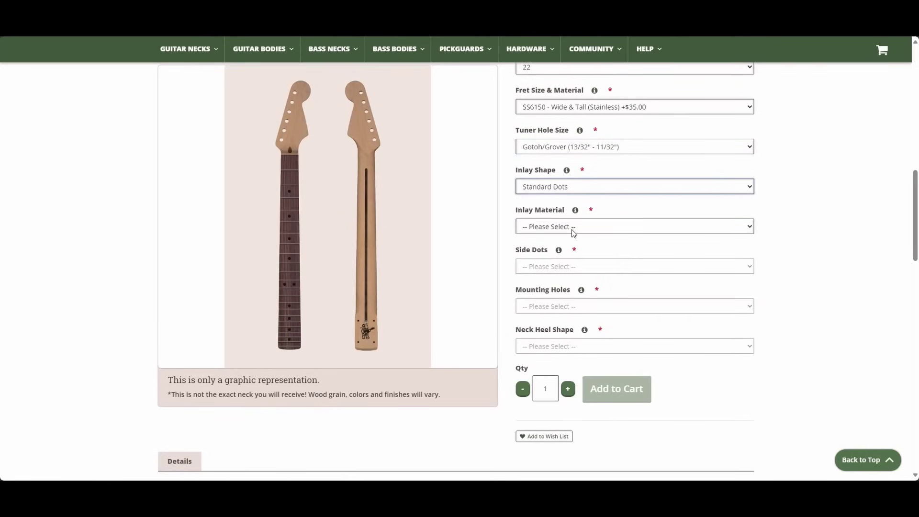
pyautogui.click(572, 230)
pyautogui.click(561, 262)
# Step: Add White Side Dots and a GraphTech White TUSQ XL nut
pyautogui.click(579, 268)
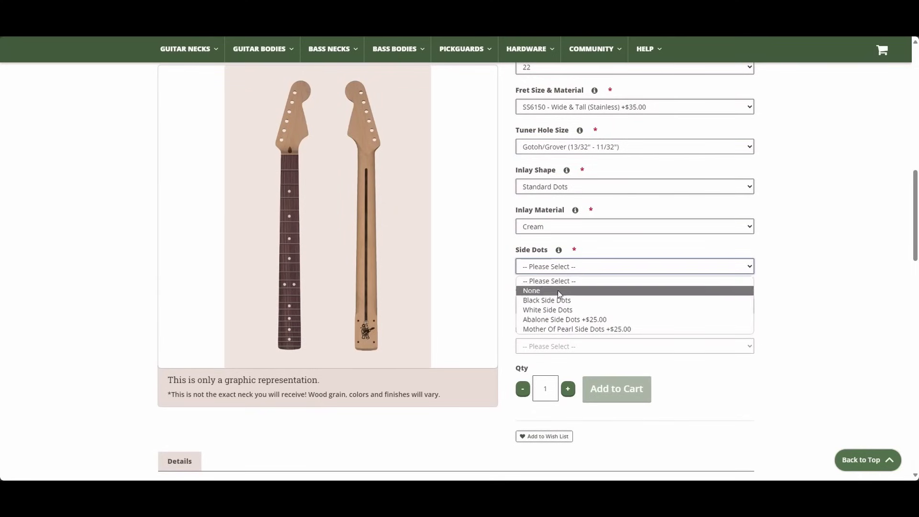
pyautogui.click(555, 310)
pyautogui.scroll(-2, 642, 211)
pyautogui.click(601, 172)
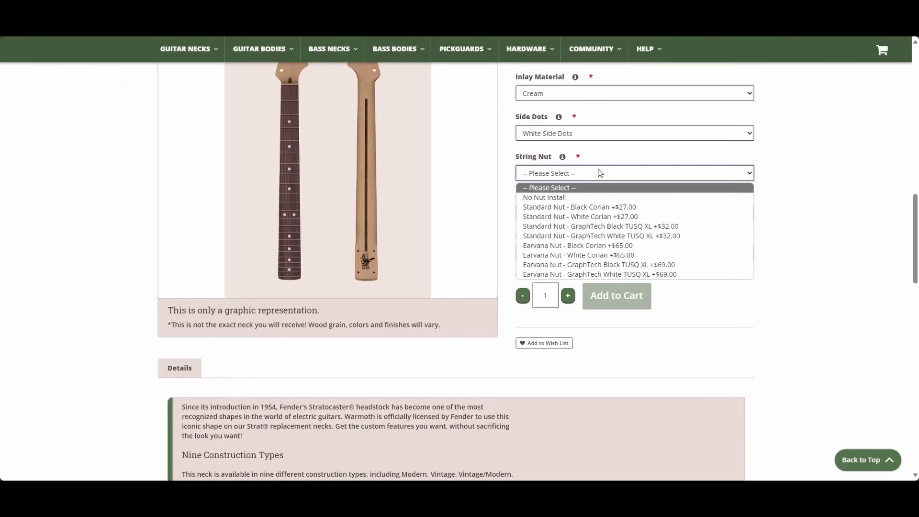
pyautogui.click(668, 235)
# Step: Set Standard 4-Bolt mounting holes, a Strat® Shape heel and Clear Satin Nitro finish
pyautogui.click(592, 215)
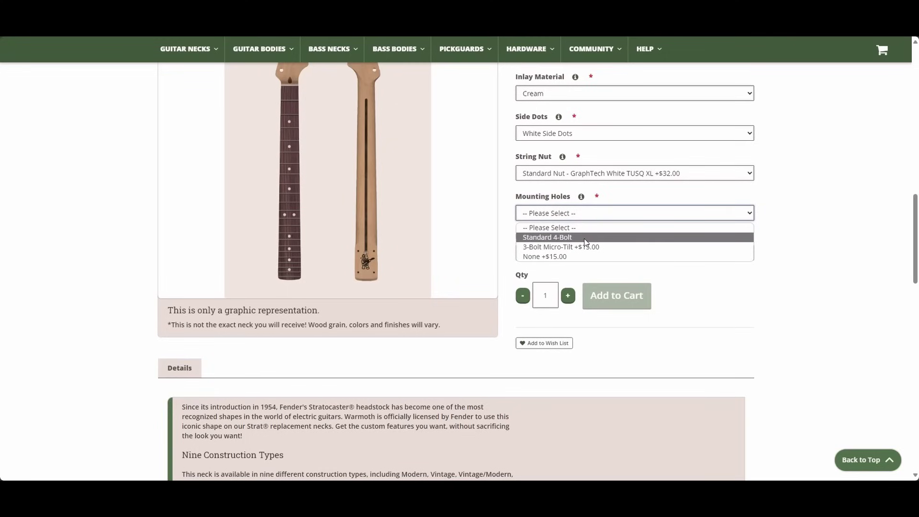
pyautogui.click(585, 238)
pyautogui.click(576, 253)
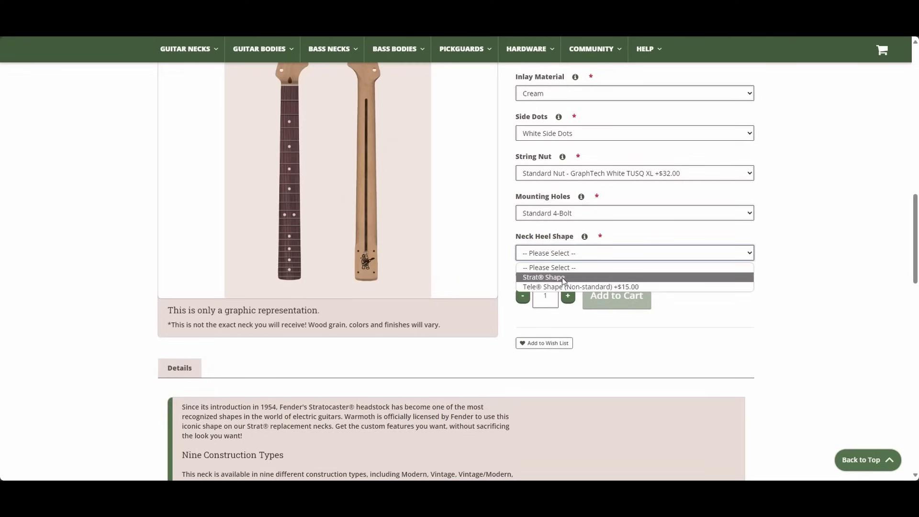
pyautogui.click(562, 277)
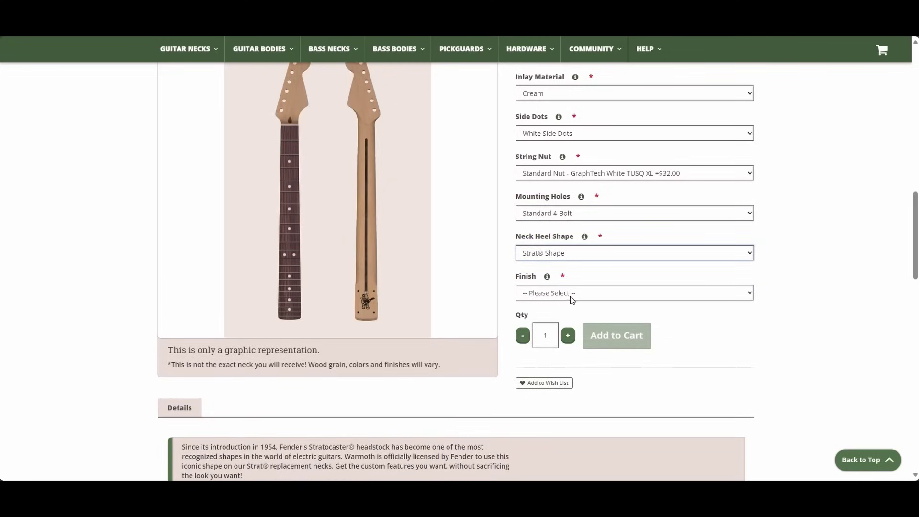
pyautogui.click(571, 297)
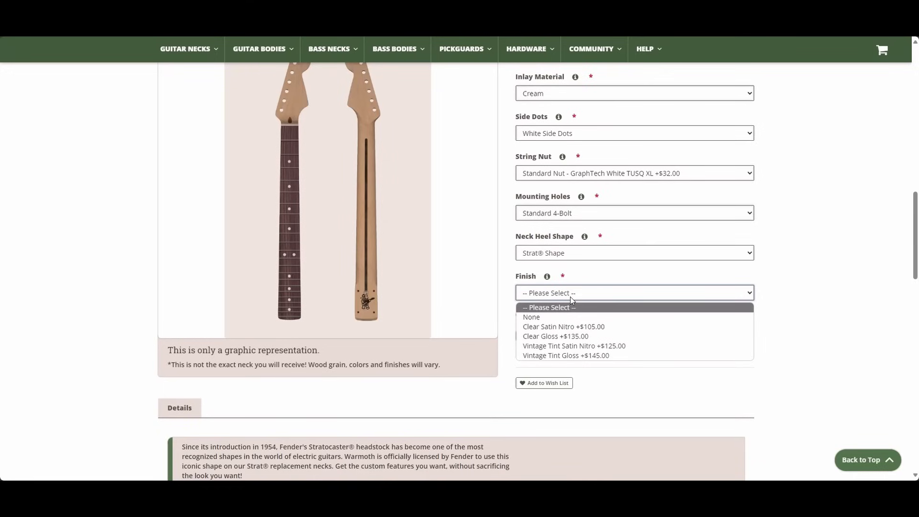
pyautogui.click(575, 328)
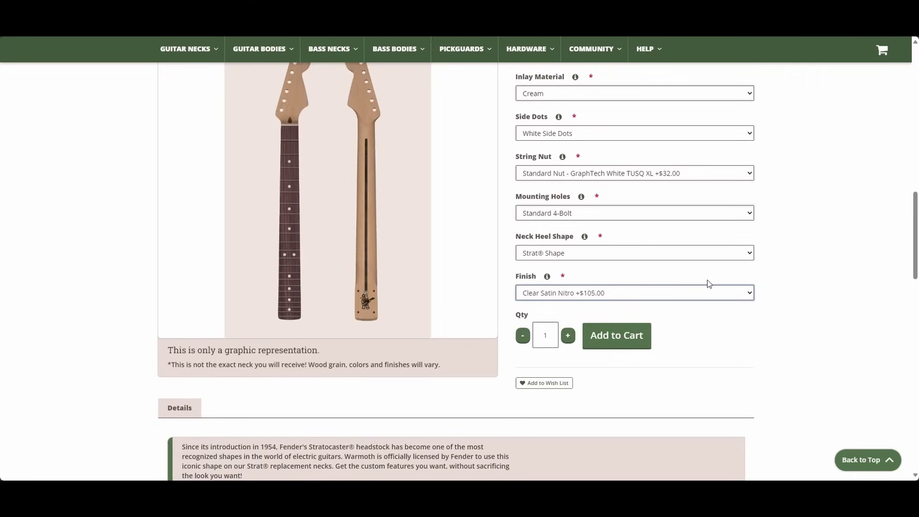
pyautogui.scroll(3, 780, 254)
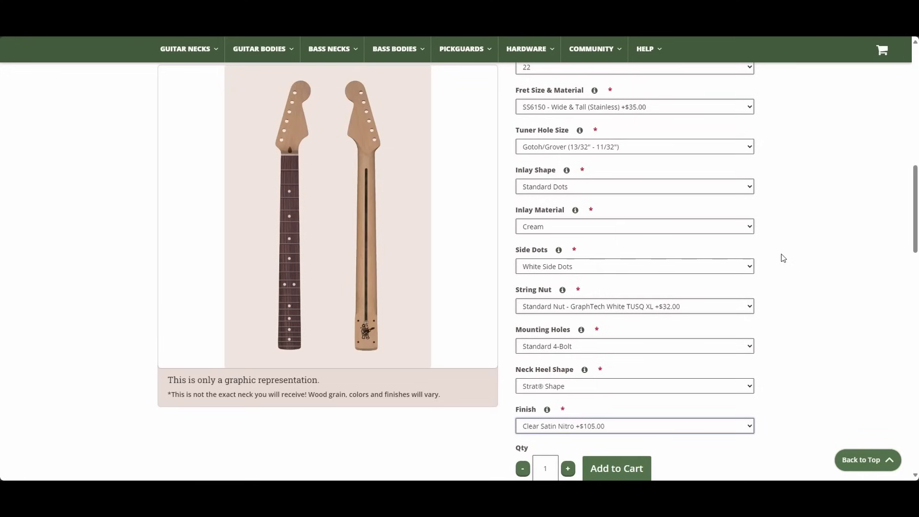
pyautogui.scroll(1, 783, 259)
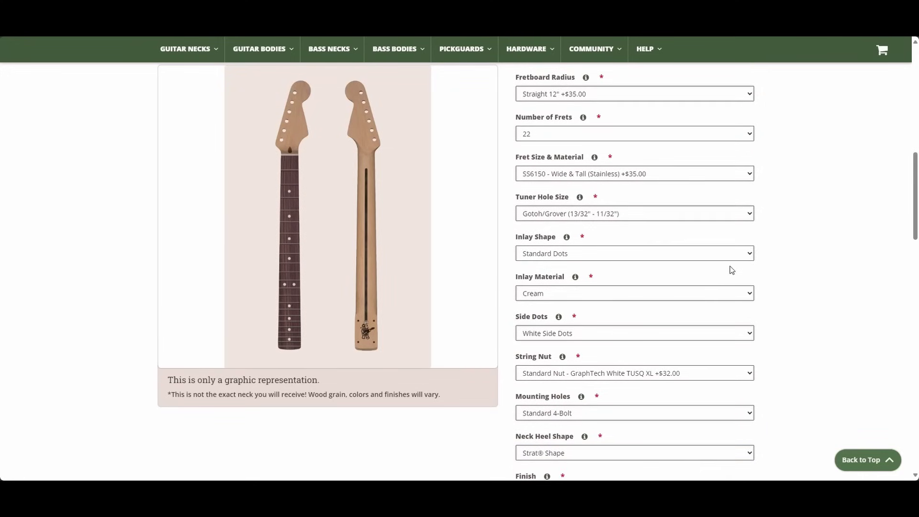
pyautogui.scroll(1, 730, 267)
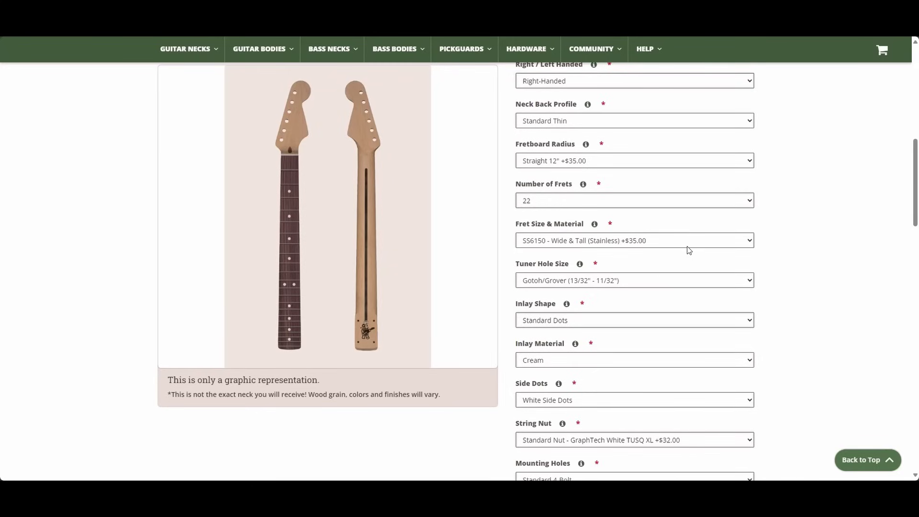
pyautogui.scroll(2, 686, 249)
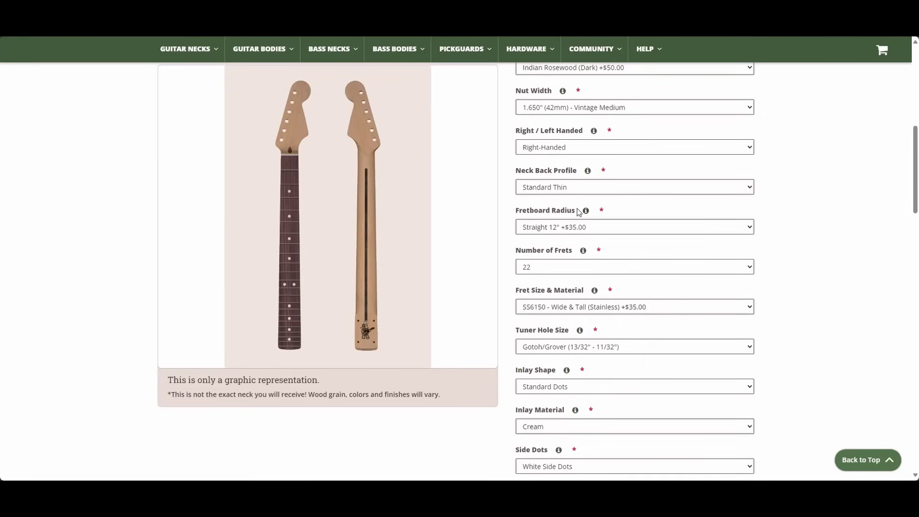
pyautogui.scroll(4, 596, 238)
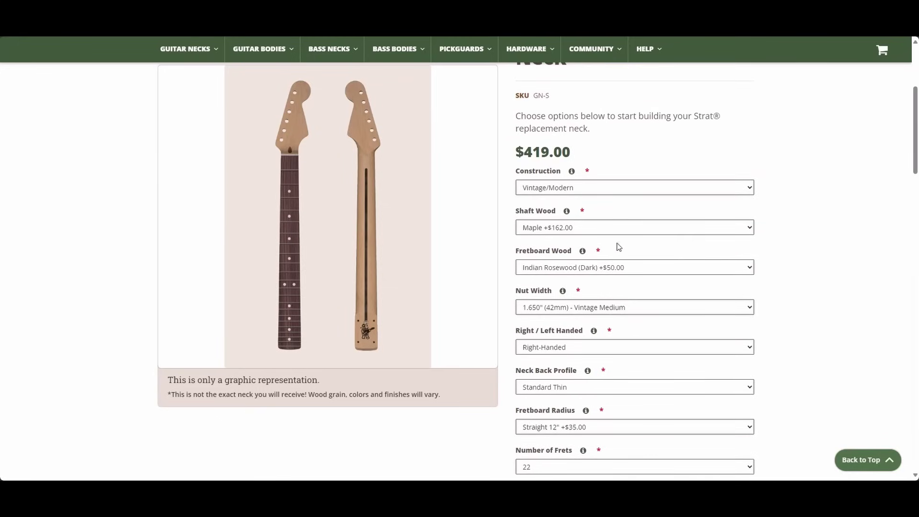